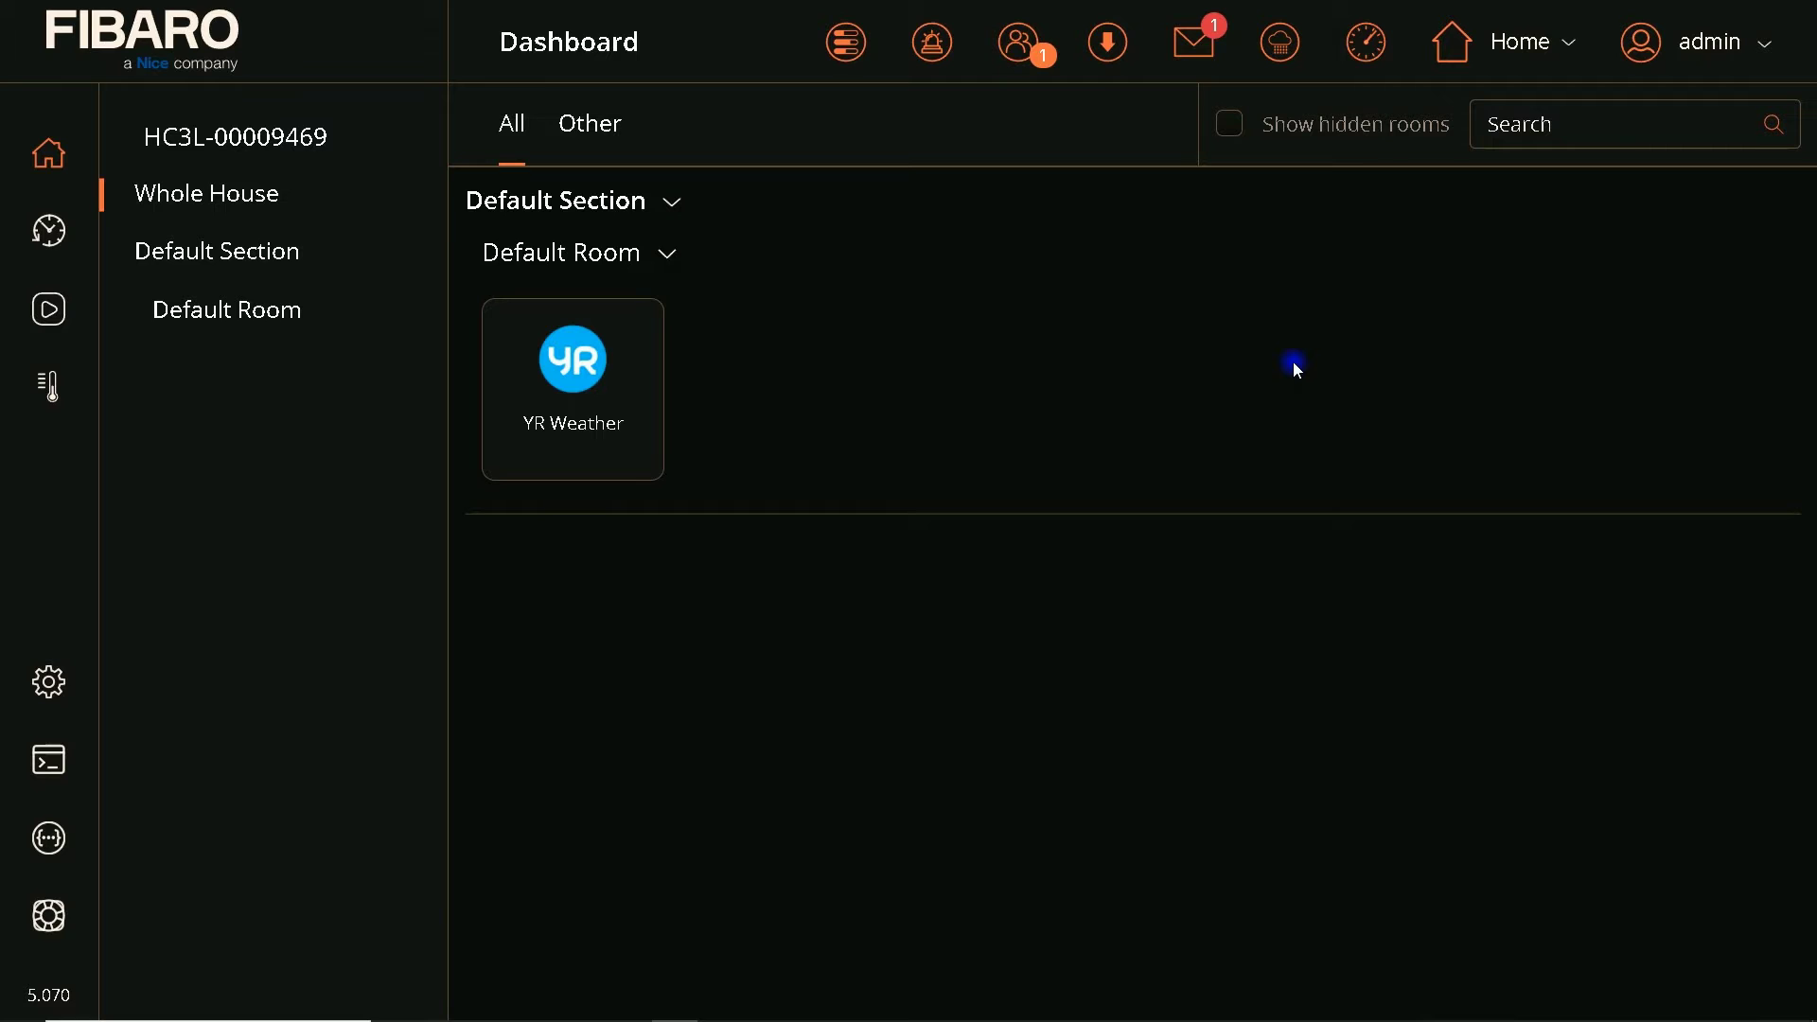
# - Show the empty Z-Wave list under Settings > Devices and begin adding a new device
pyautogui.click(47, 686)
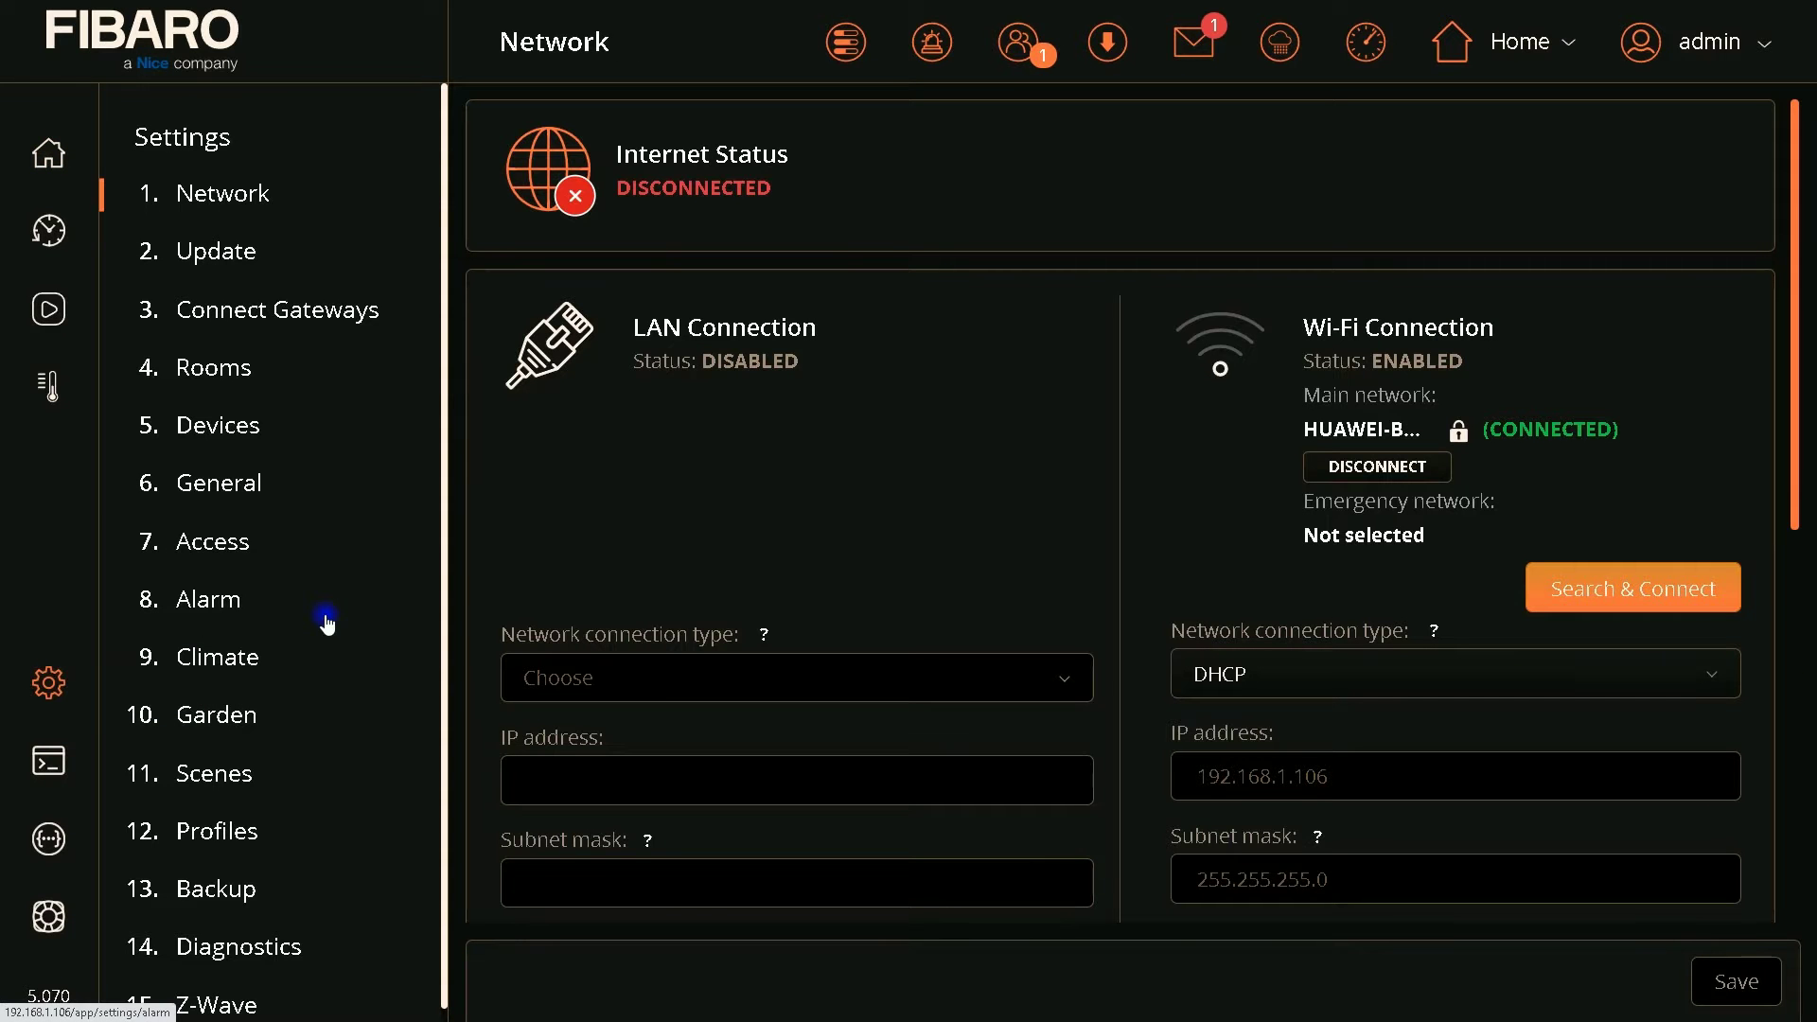
pyautogui.click(237, 427)
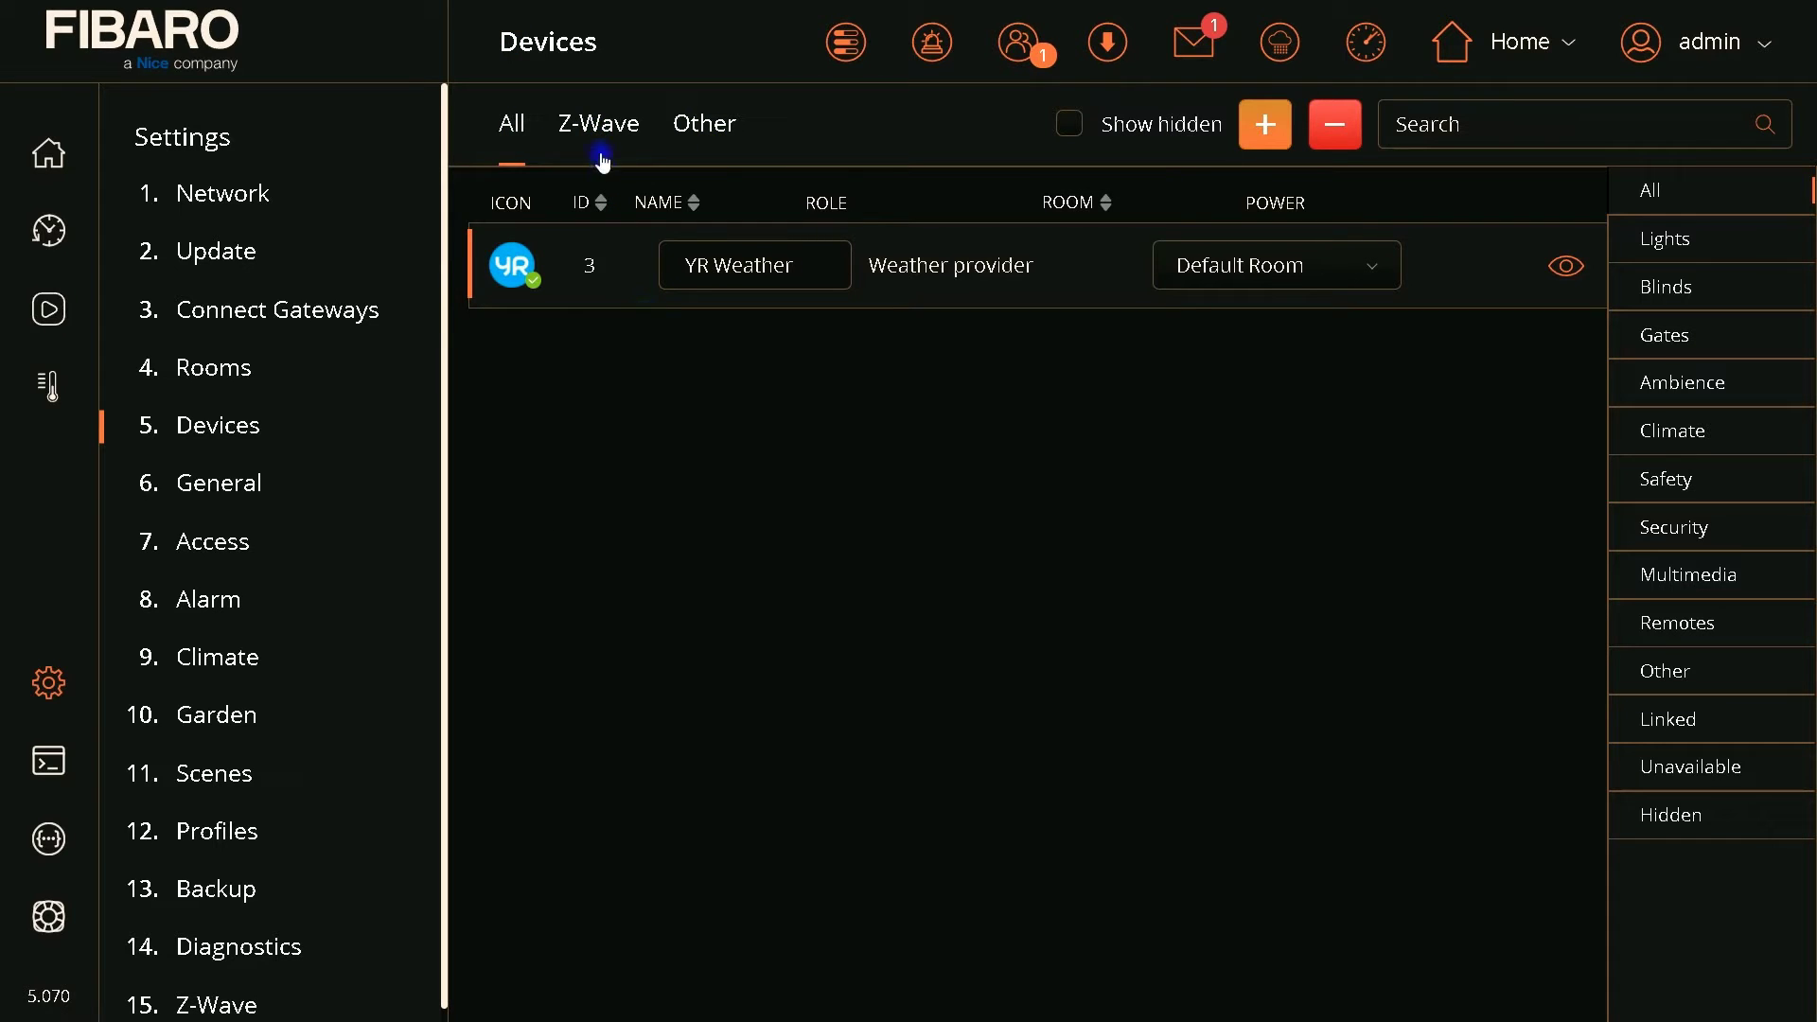
pyautogui.click(601, 126)
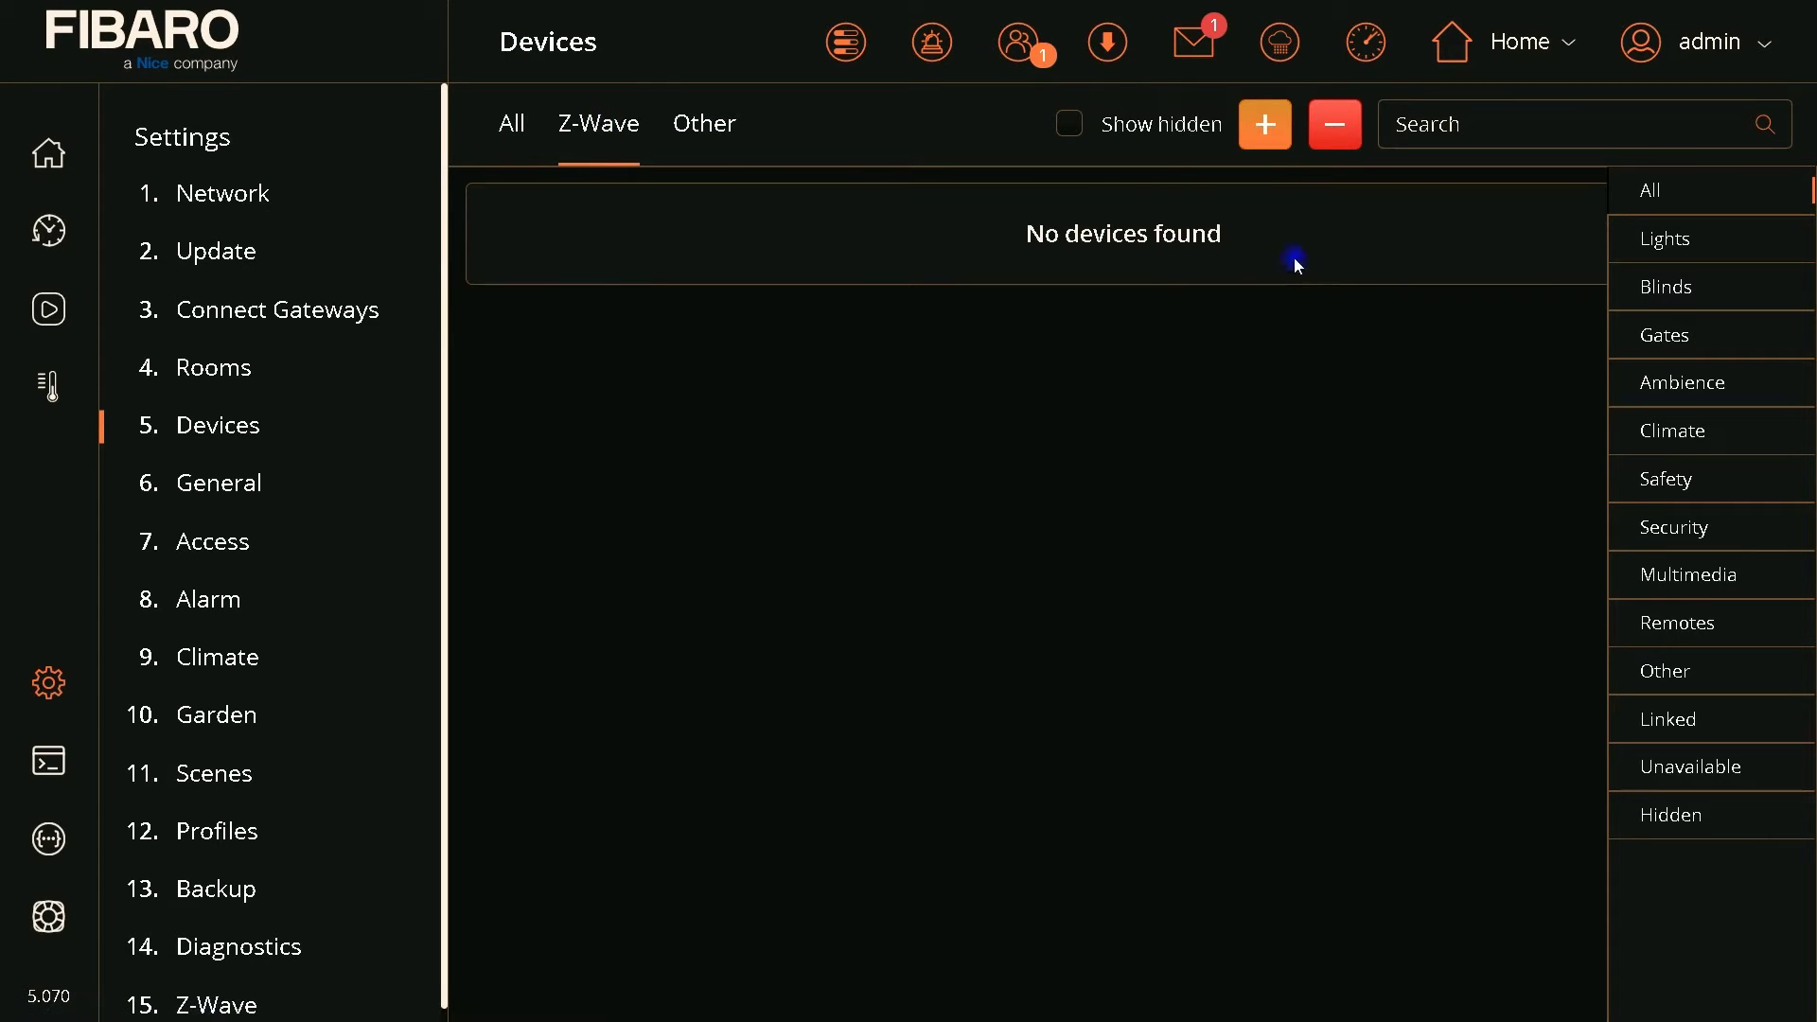
pyautogui.click(1270, 131)
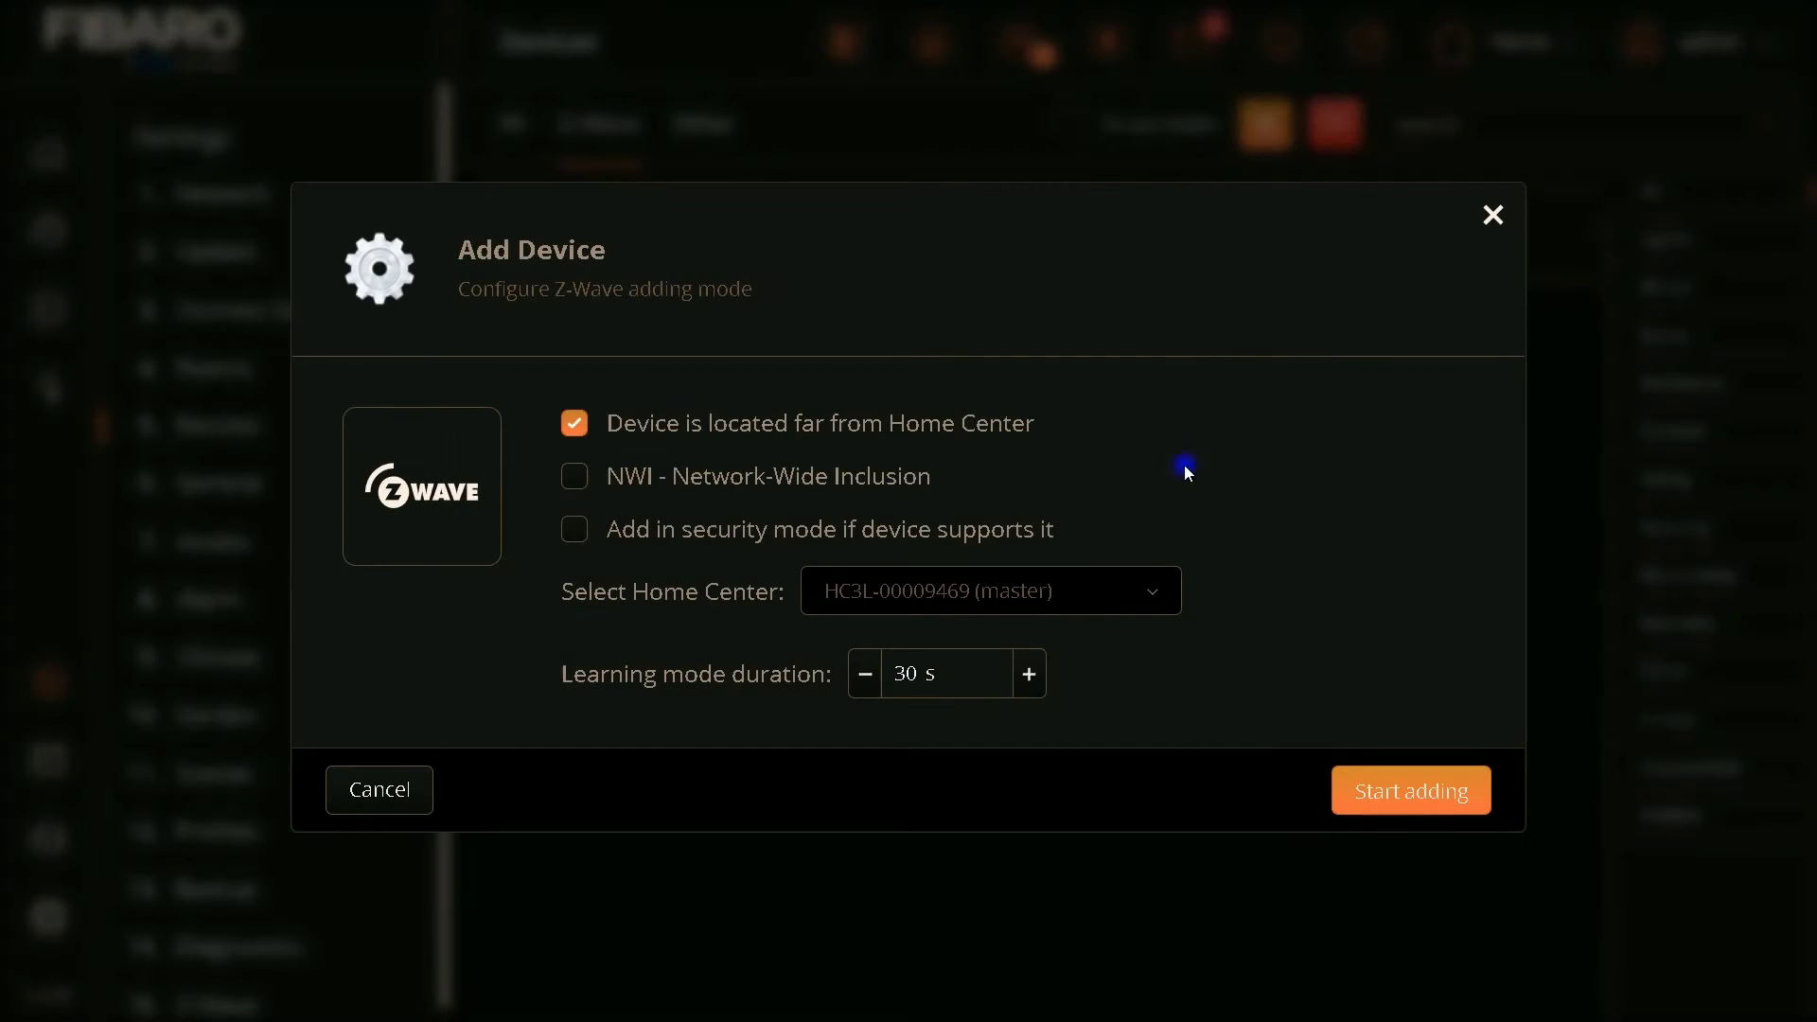
# - Start Z-Wave inclusion with NWI and security mode enabled and a 60 s learning duration
pyautogui.click(576, 481)
pyautogui.click(610, 681)
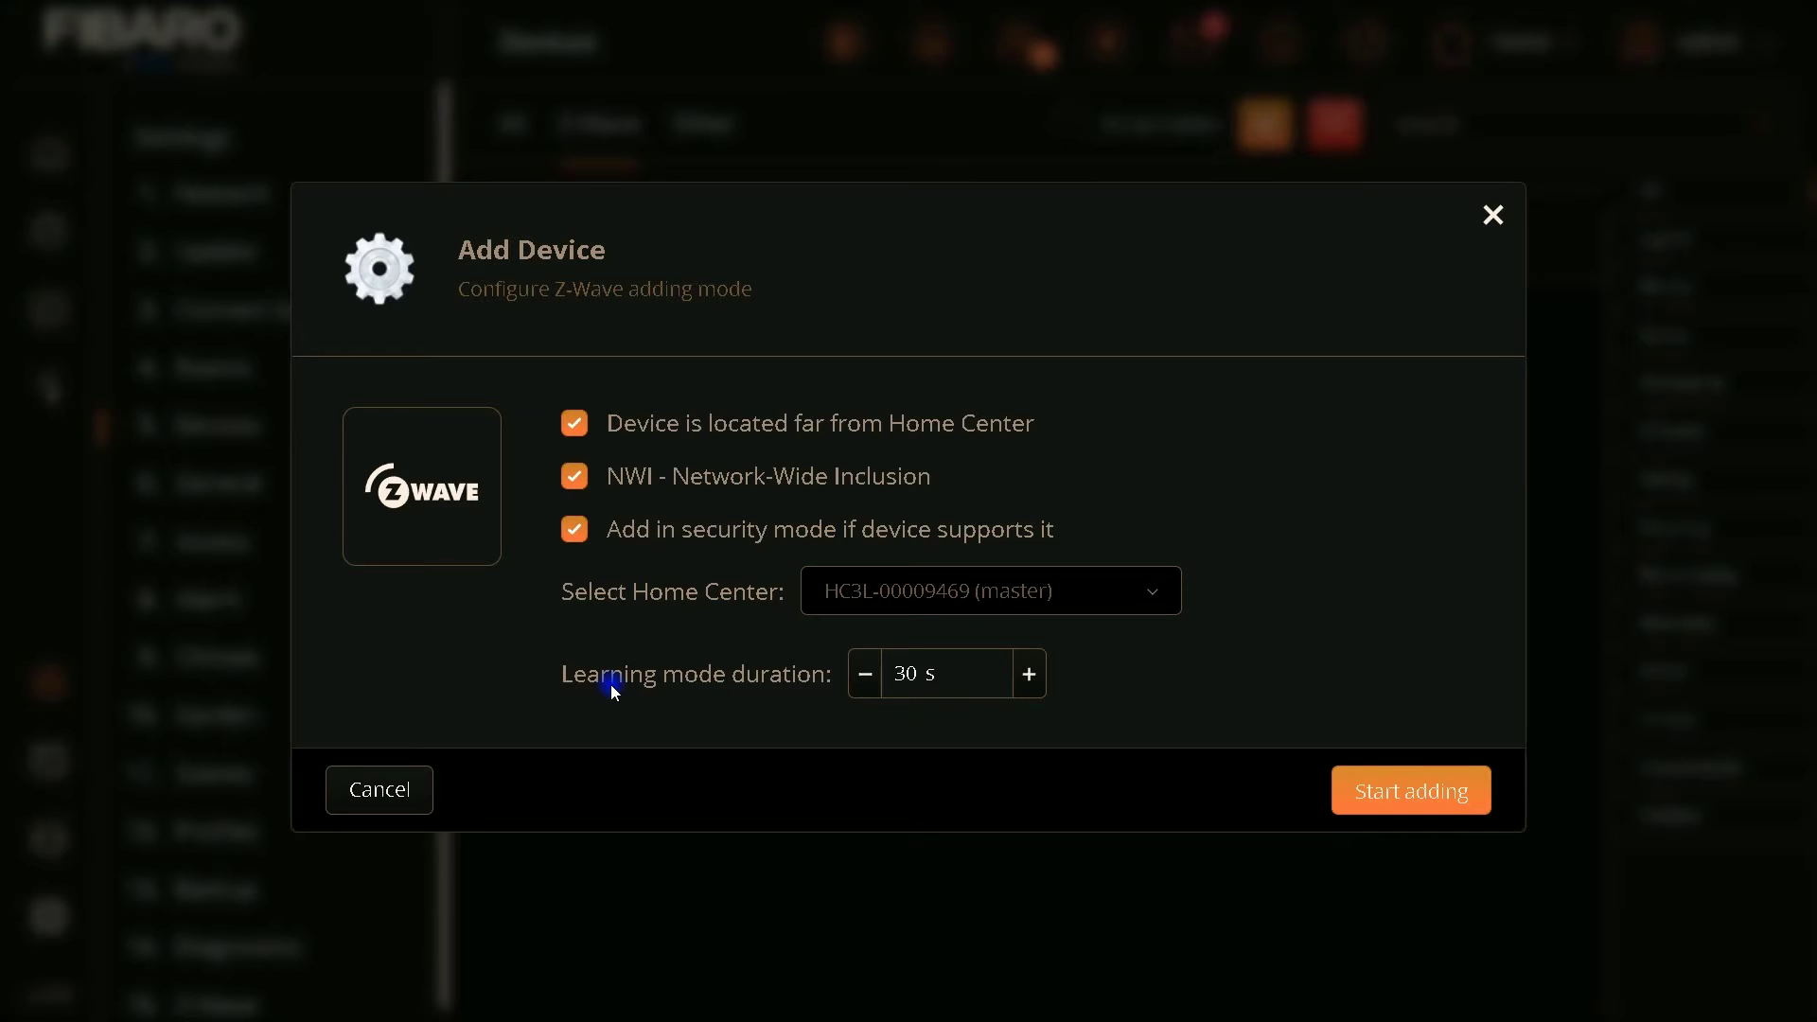
pyautogui.click(1029, 675)
pyautogui.click(1029, 678)
pyautogui.click(864, 676)
pyautogui.click(1493, 723)
pyautogui.click(1446, 793)
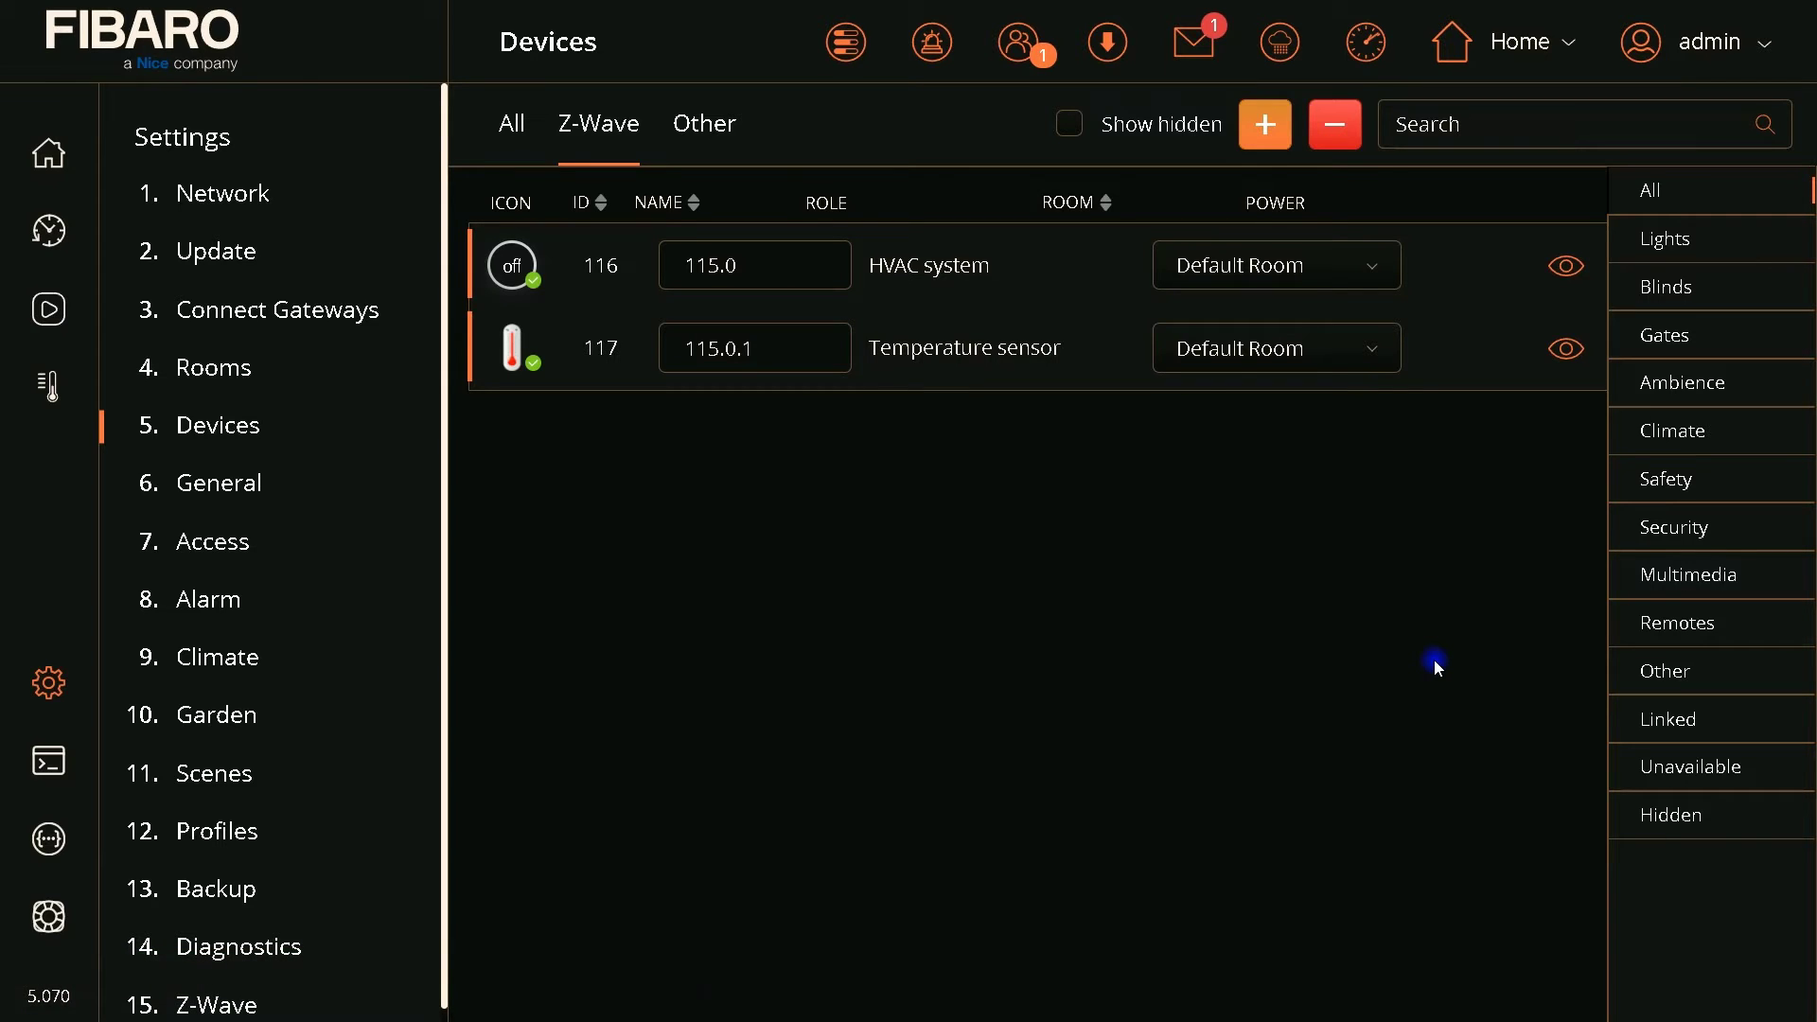
# - After HVAC system 116 and temperature sensor 117 are included, return to the dashboard
pyautogui.click(48, 153)
# - Expand the 115.0 thermostat card to show its Idle, Off, 20/25 °C control panel
pyautogui.moveTo(1050, 414)
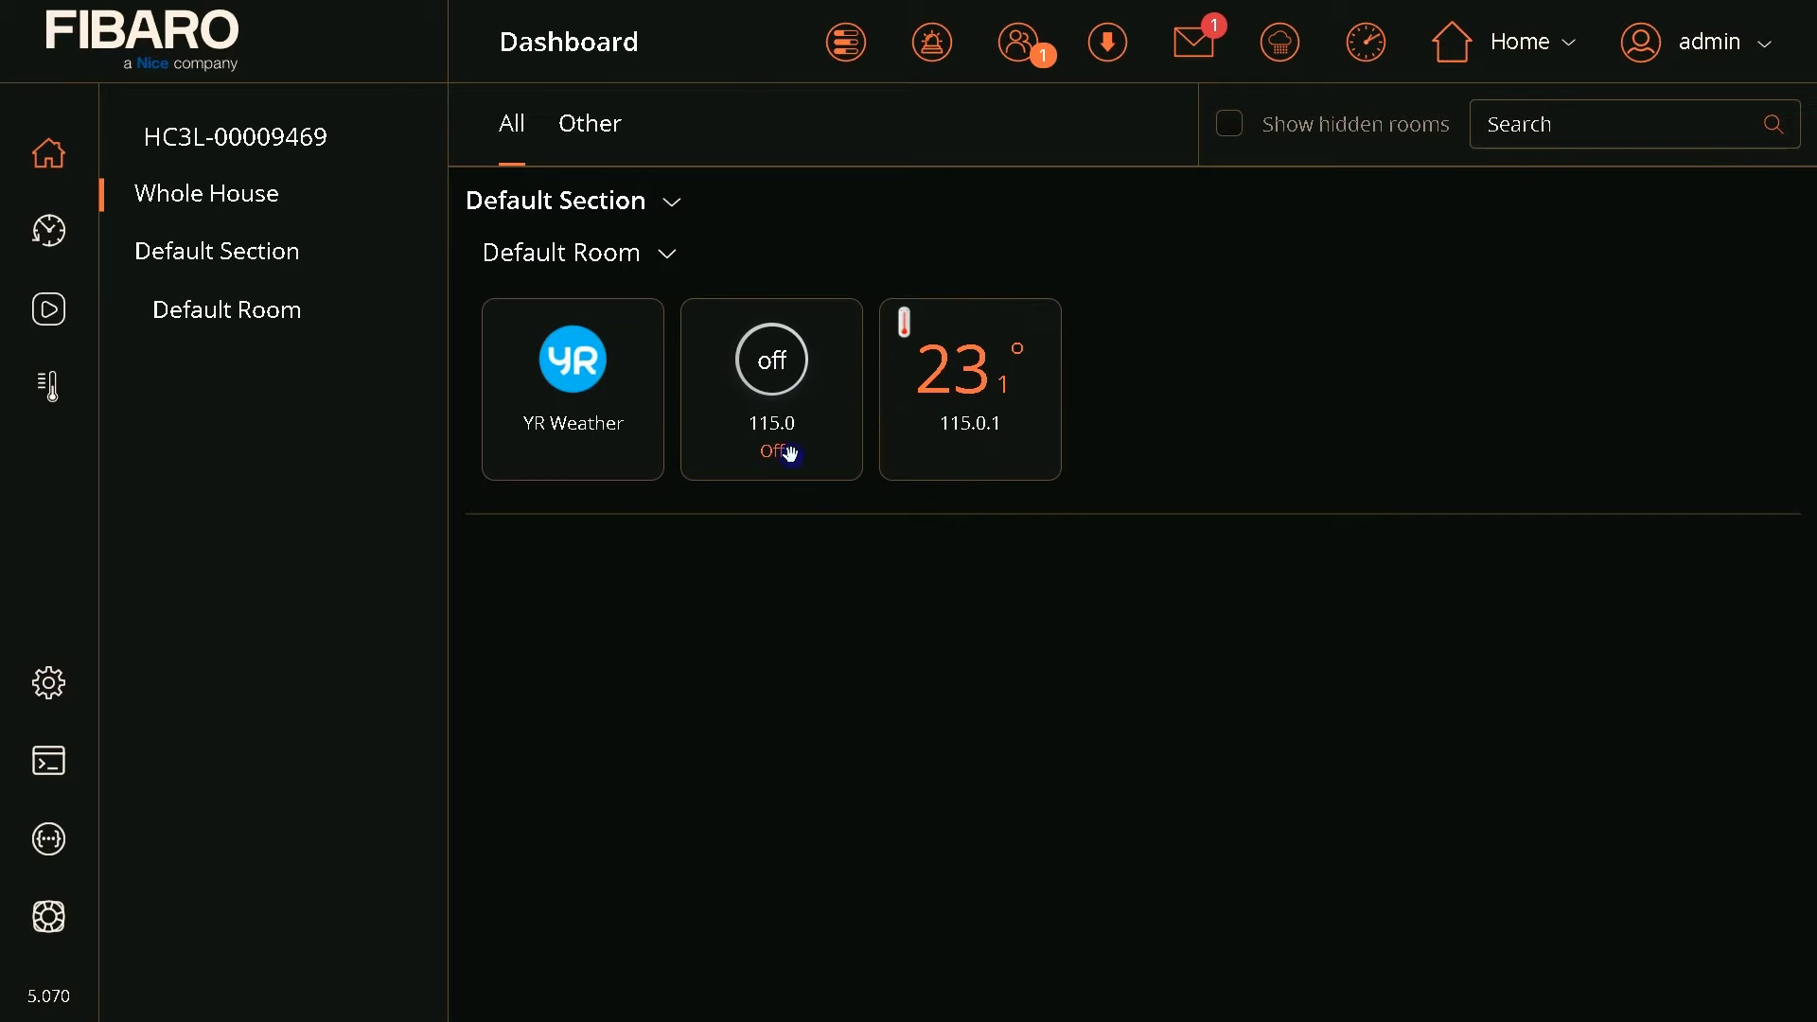
pyautogui.click(838, 322)
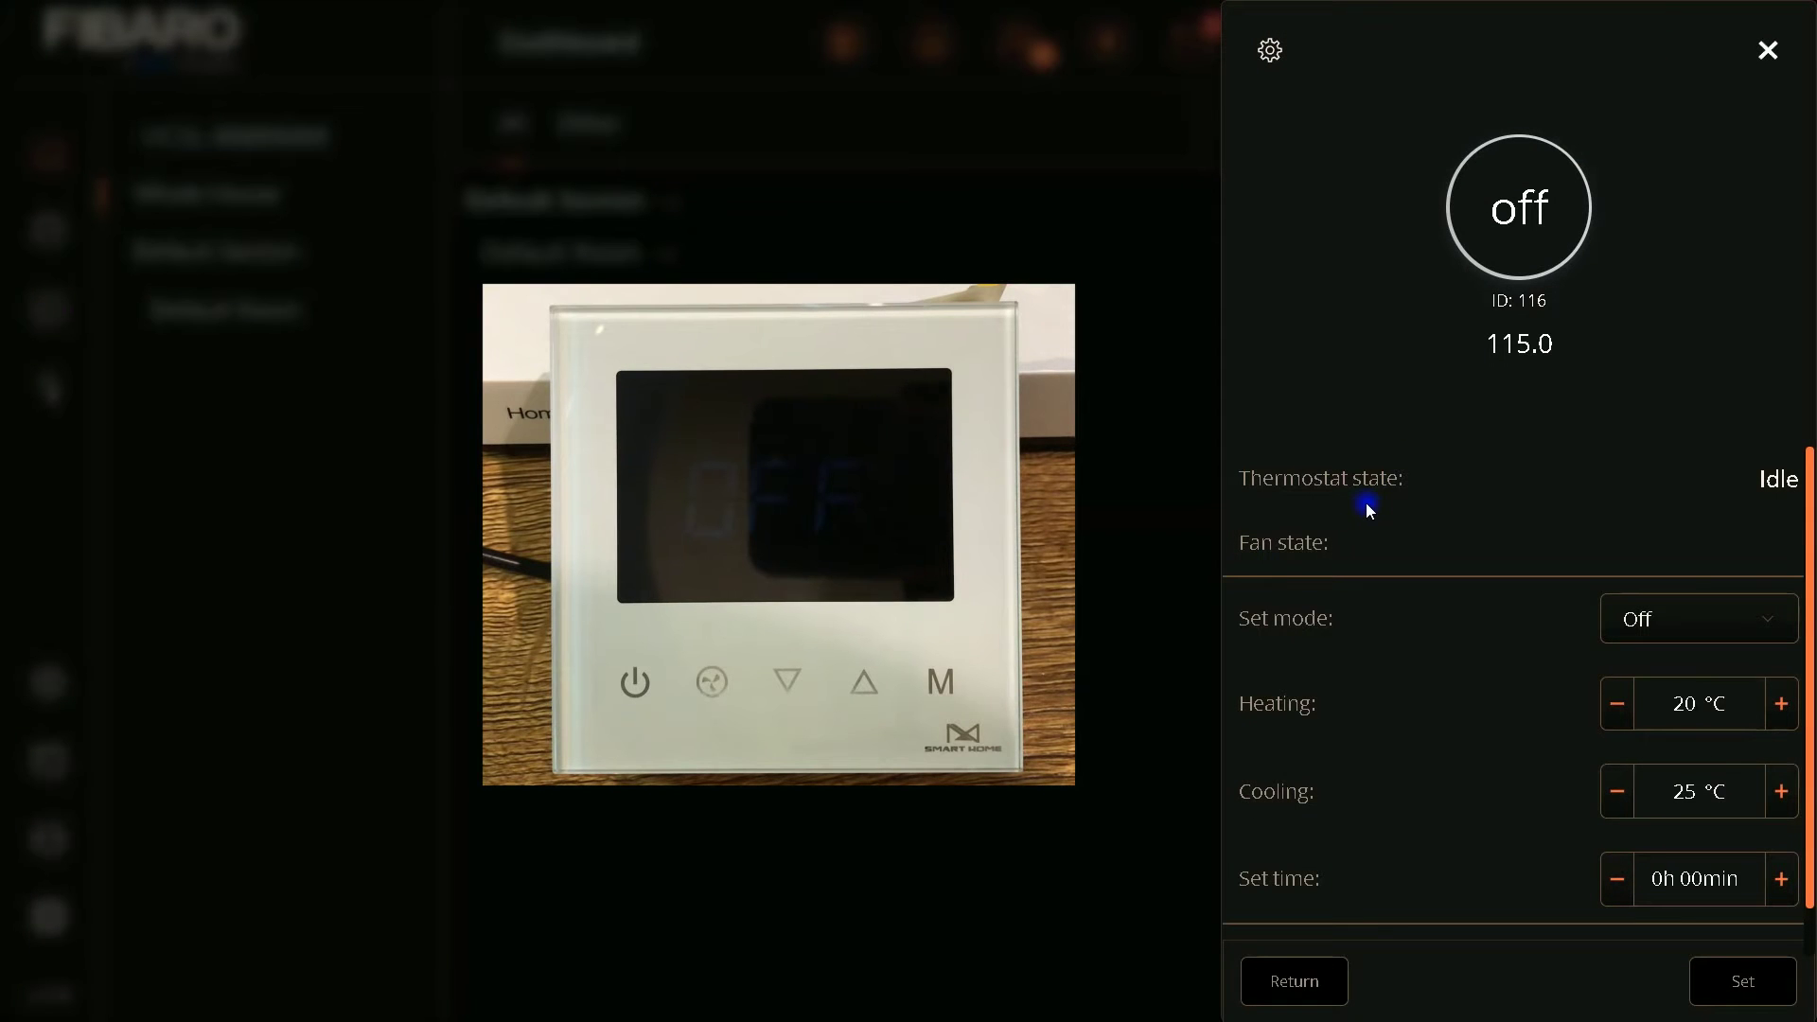
# - Keep mode Off, raise heating to 22.5 °C and lower cooling to 20 °C
pyautogui.scroll(-1, 1599, 484)
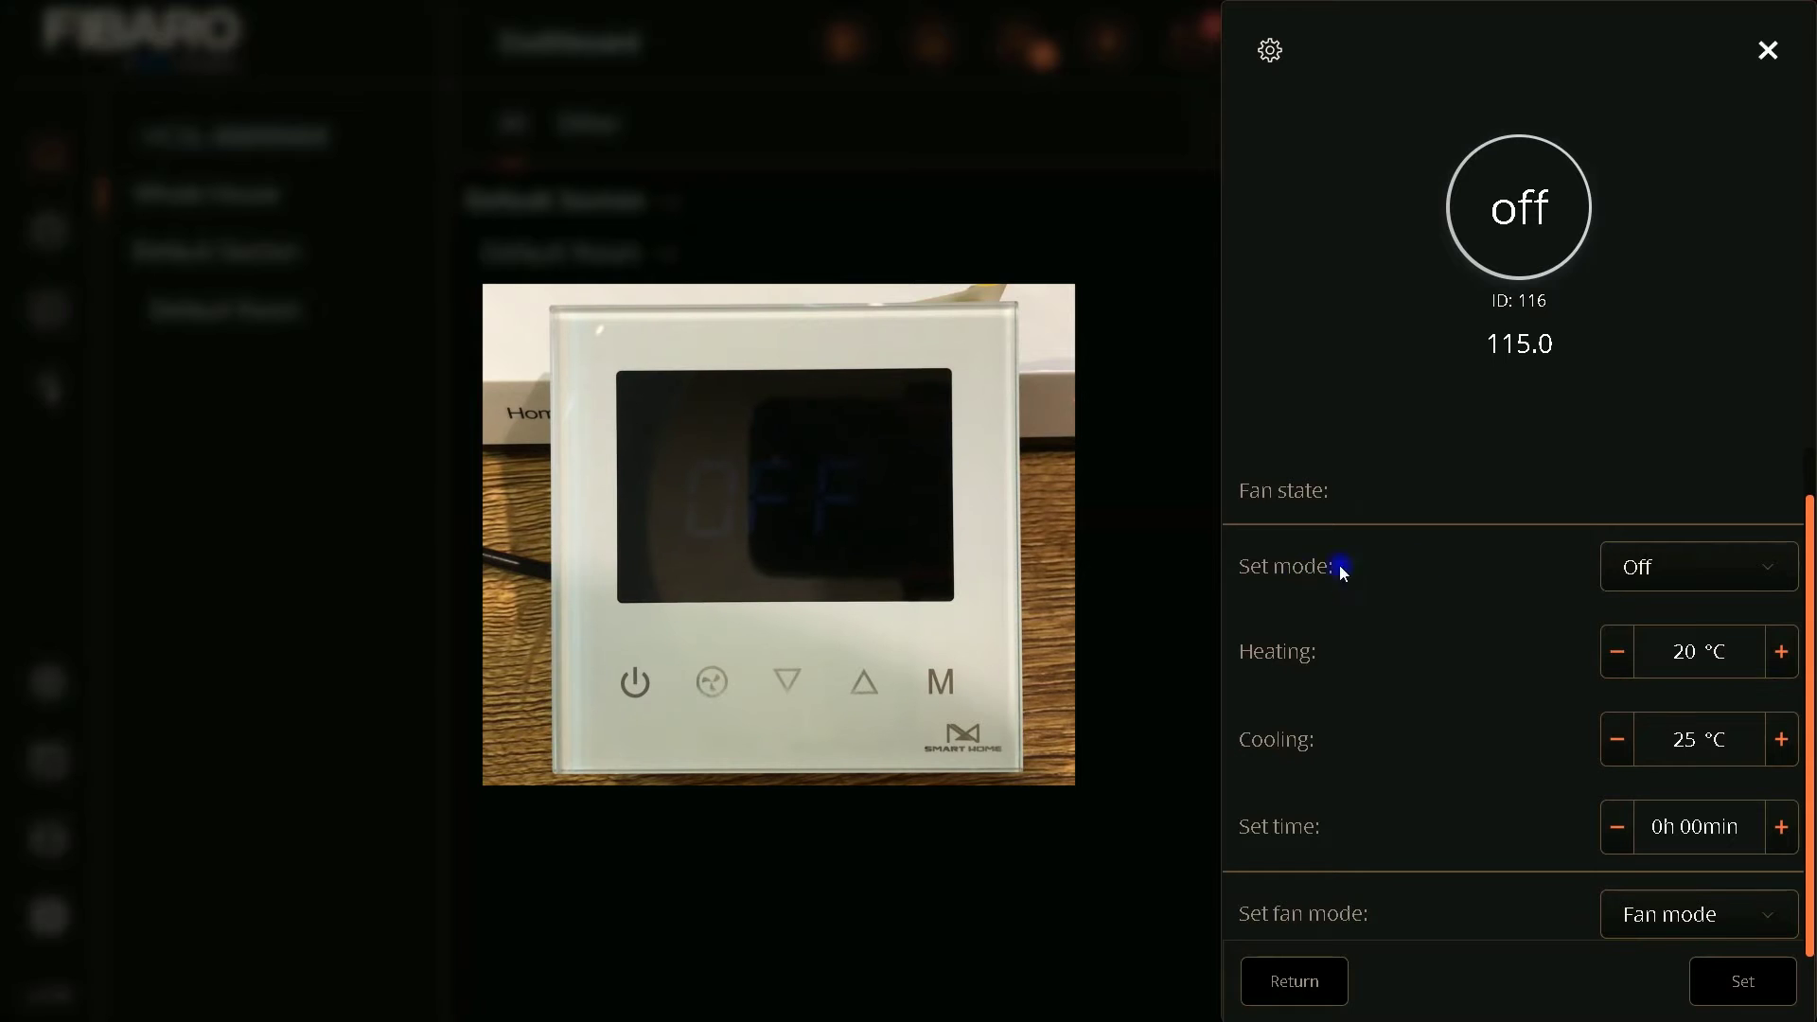
pyautogui.click(1671, 568)
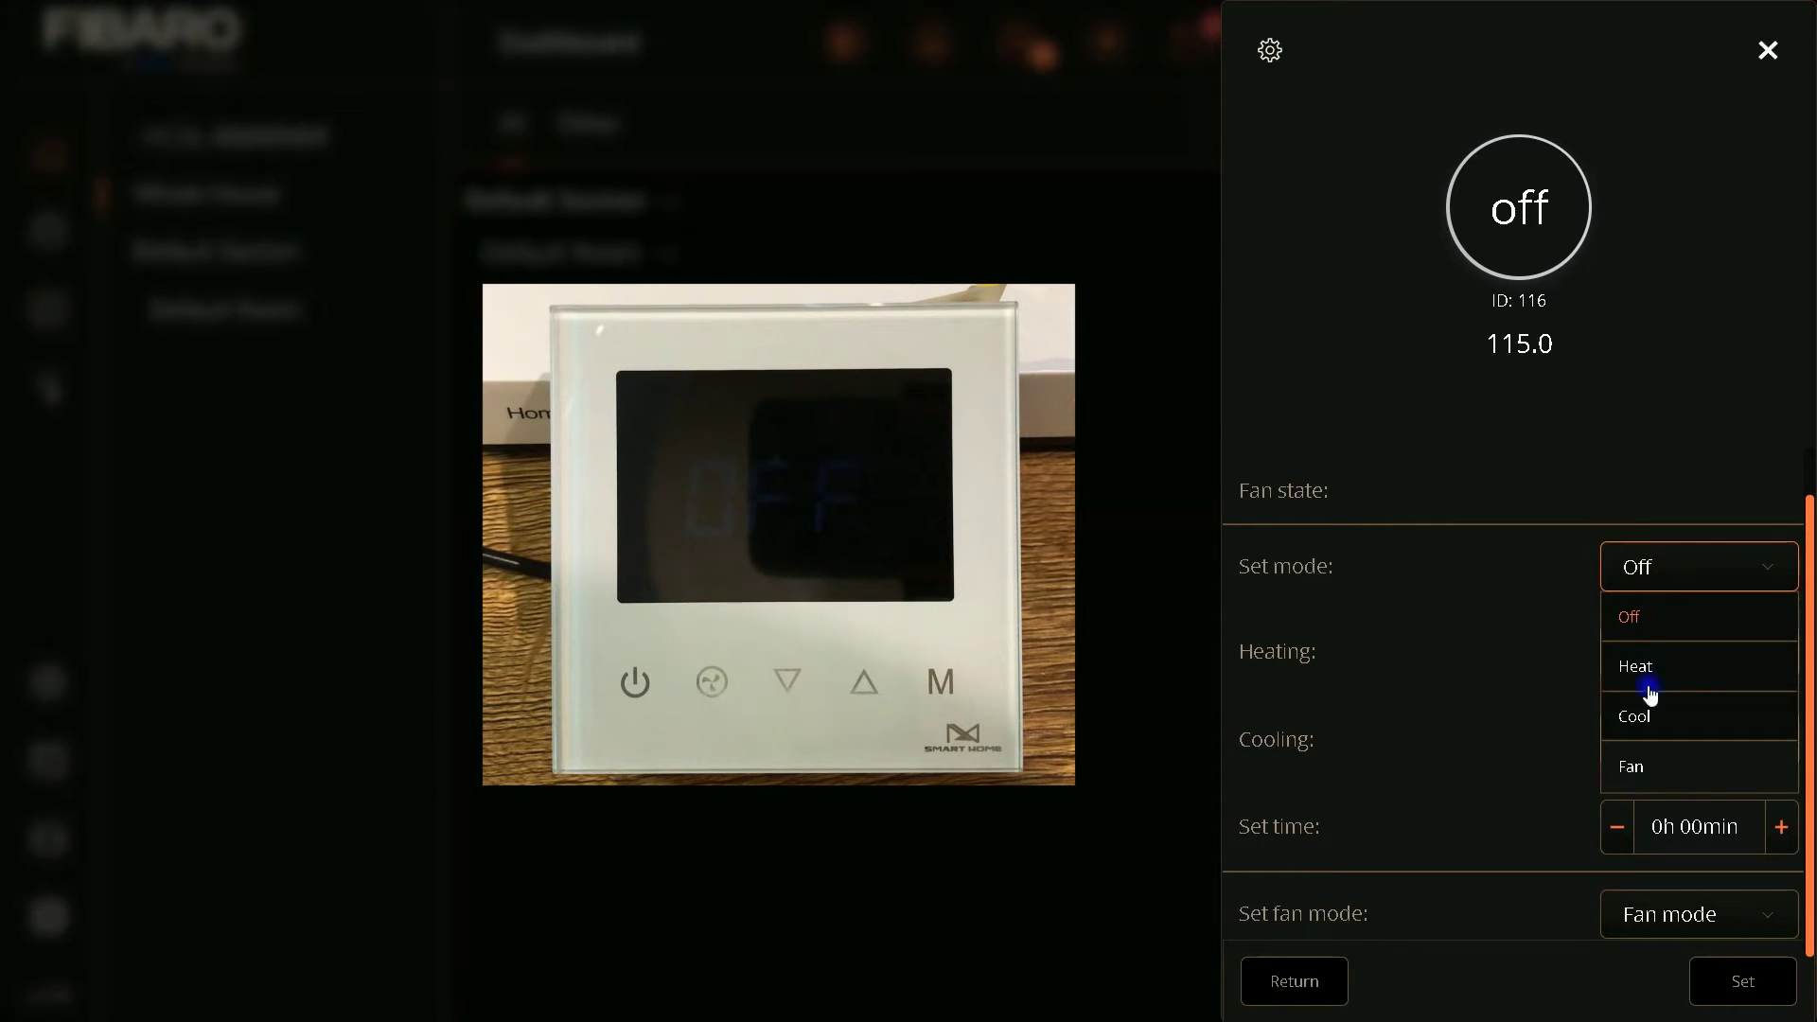
pyautogui.click(1606, 412)
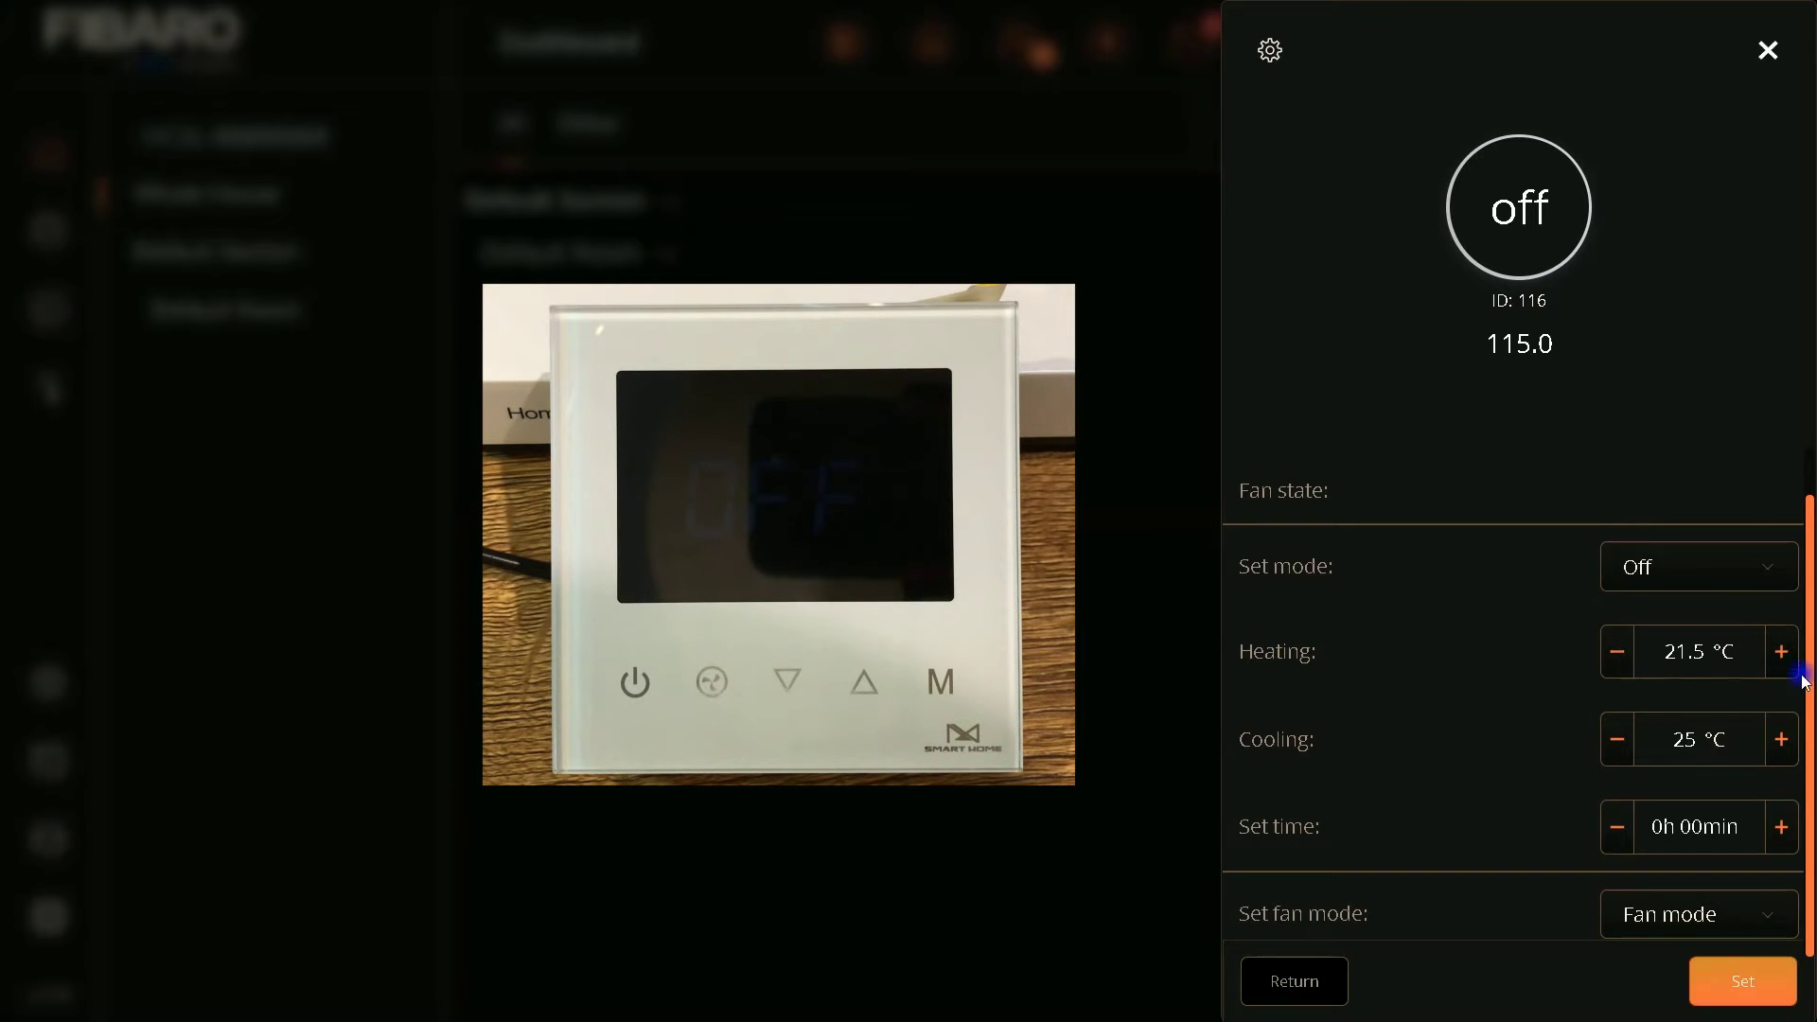
pyautogui.click(1784, 655)
pyautogui.click(1785, 655)
pyautogui.click(1624, 750)
pyautogui.click(1626, 755)
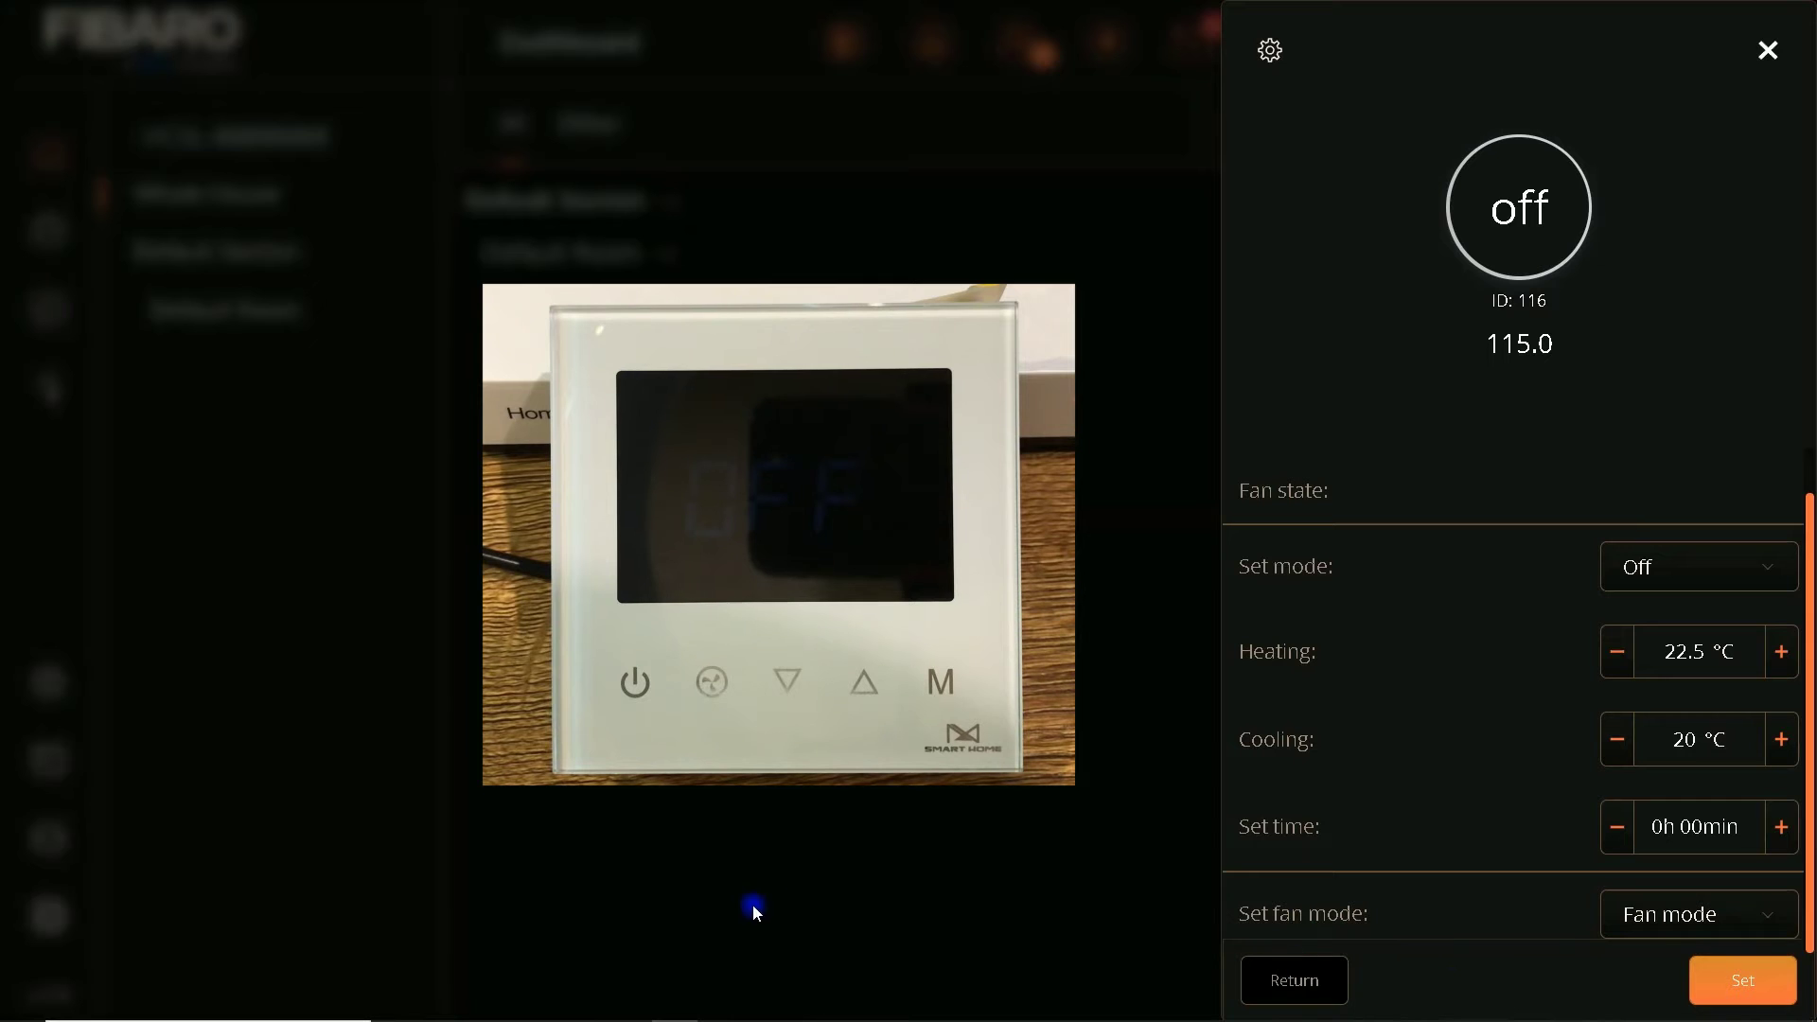
pyautogui.click(1732, 928)
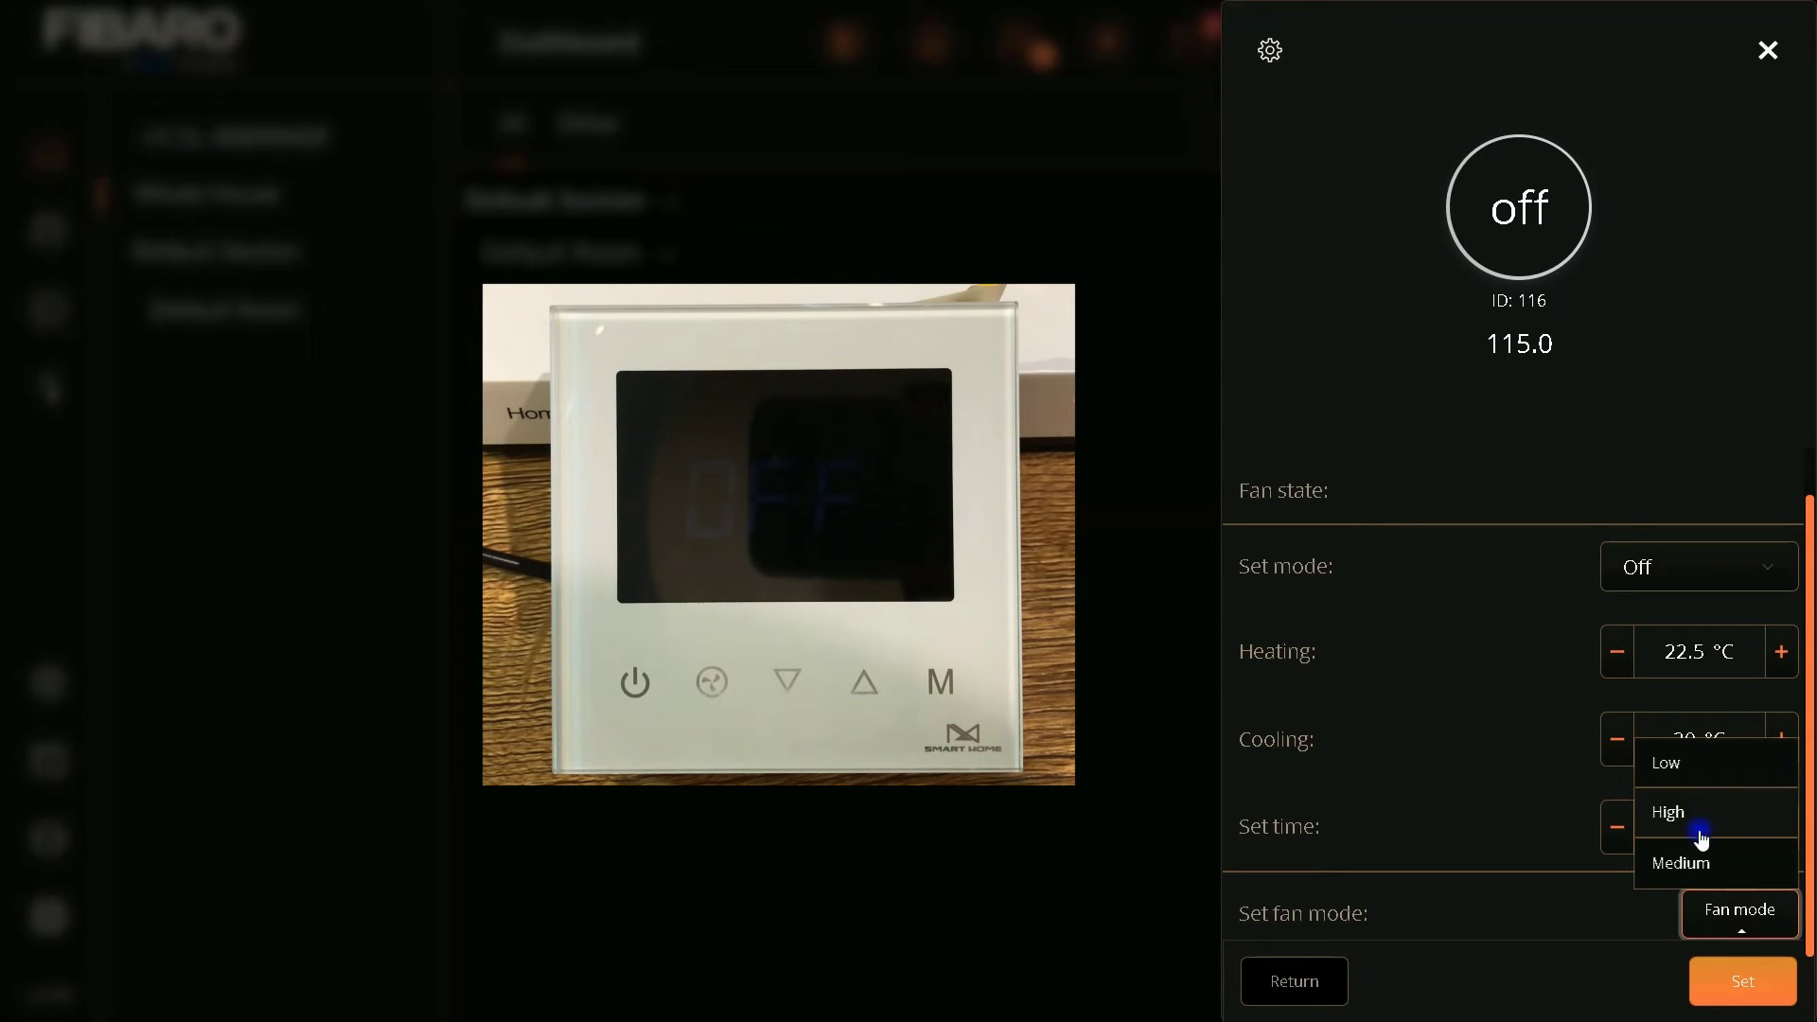
# - Apply High fan speed, switch the thermostat to Heat mode at 22.5 °C, and close the panel
pyautogui.click(1700, 863)
pyautogui.click(1724, 992)
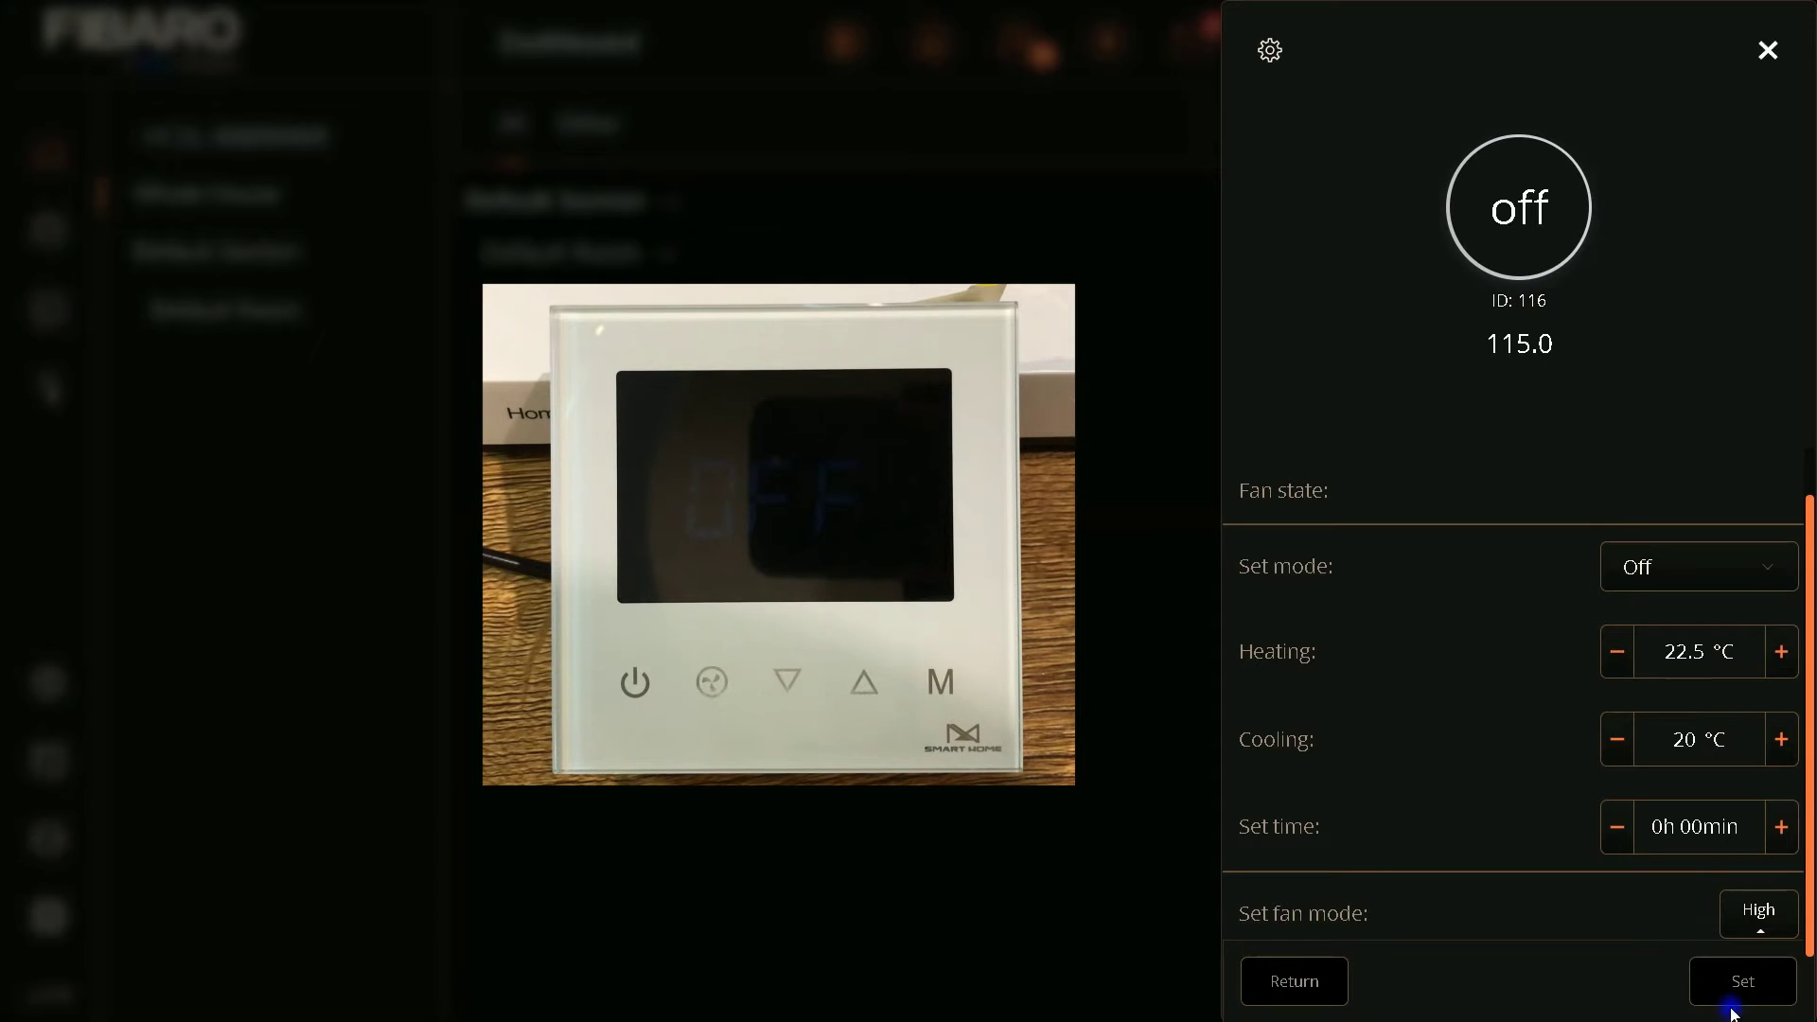
pyautogui.click(1716, 592)
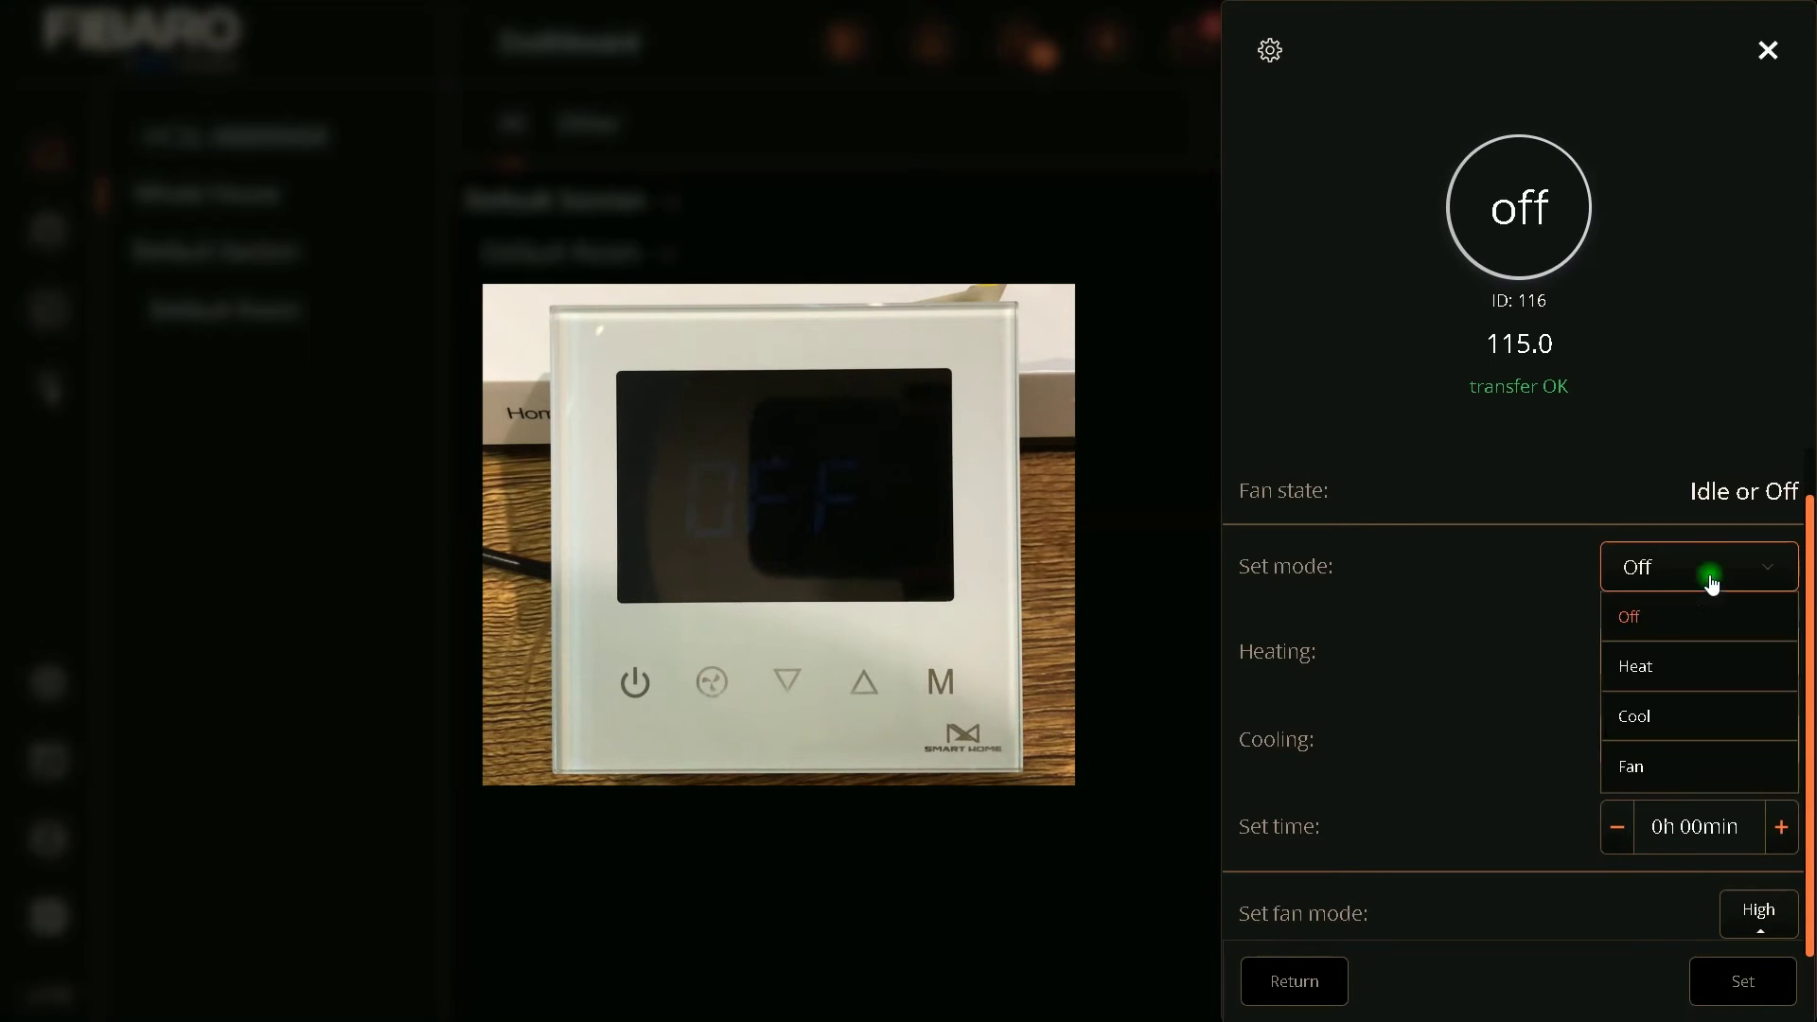
pyautogui.click(1651, 668)
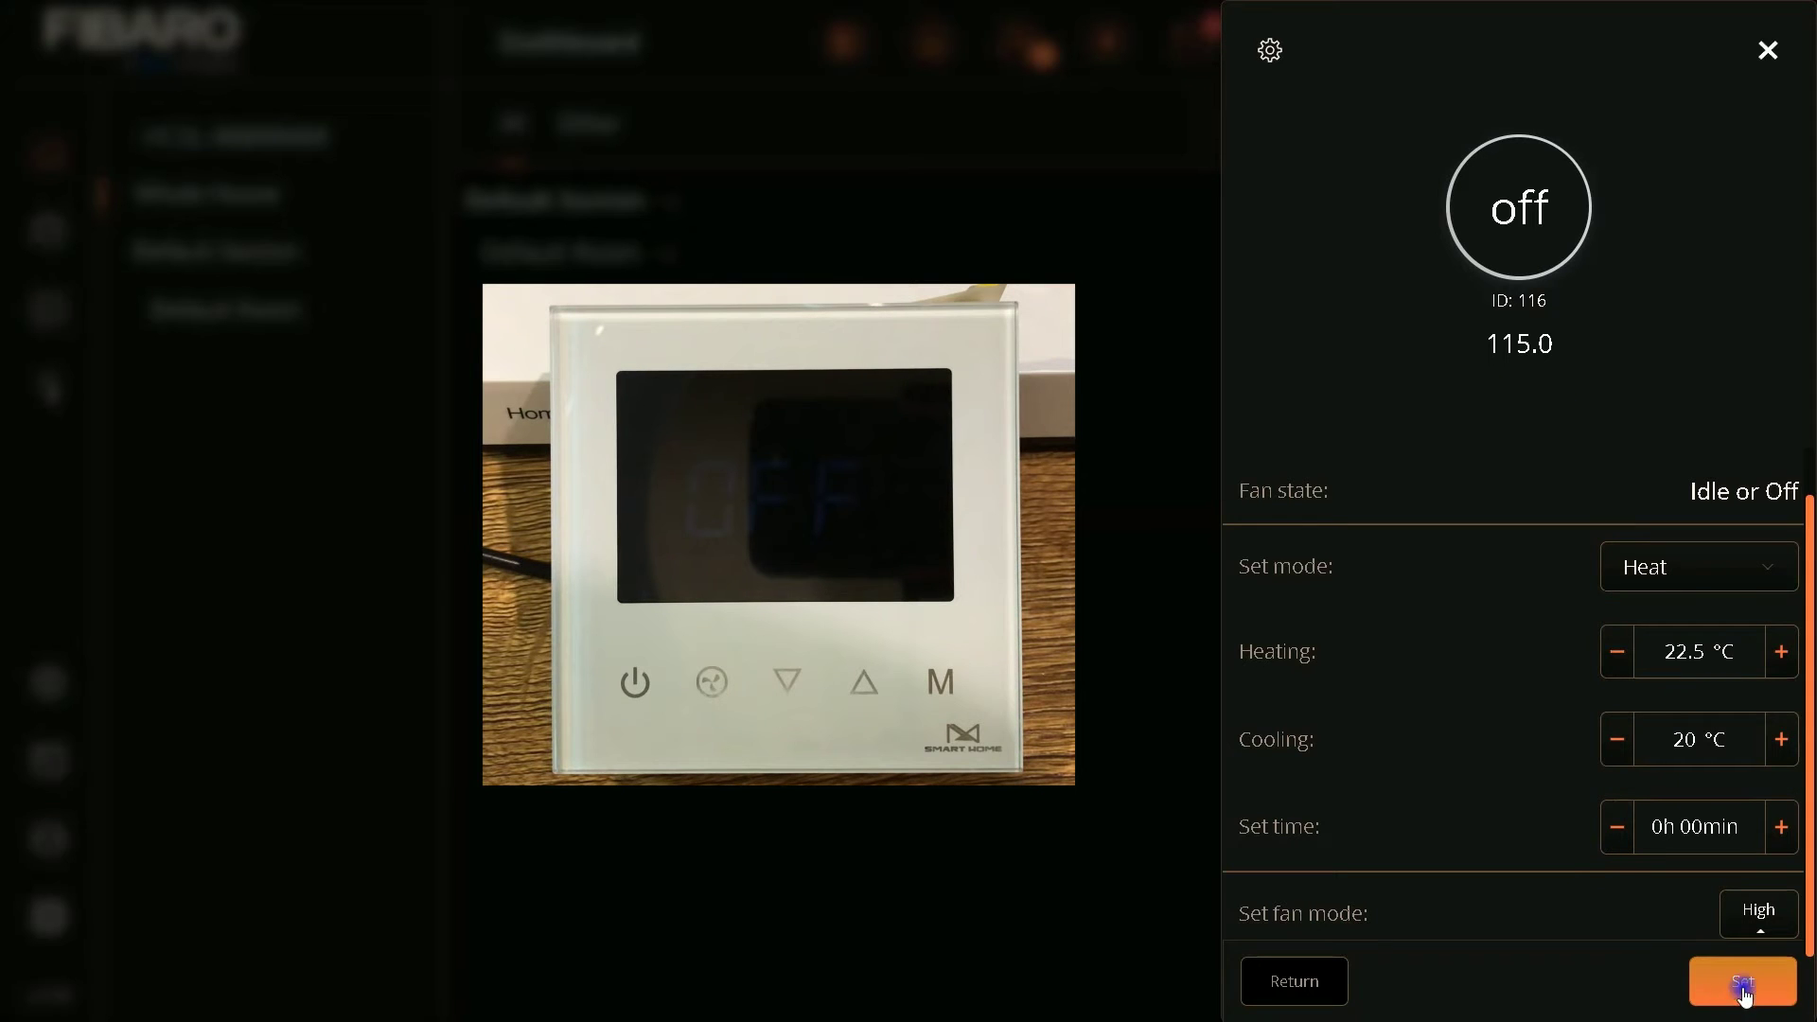
pyautogui.click(1743, 984)
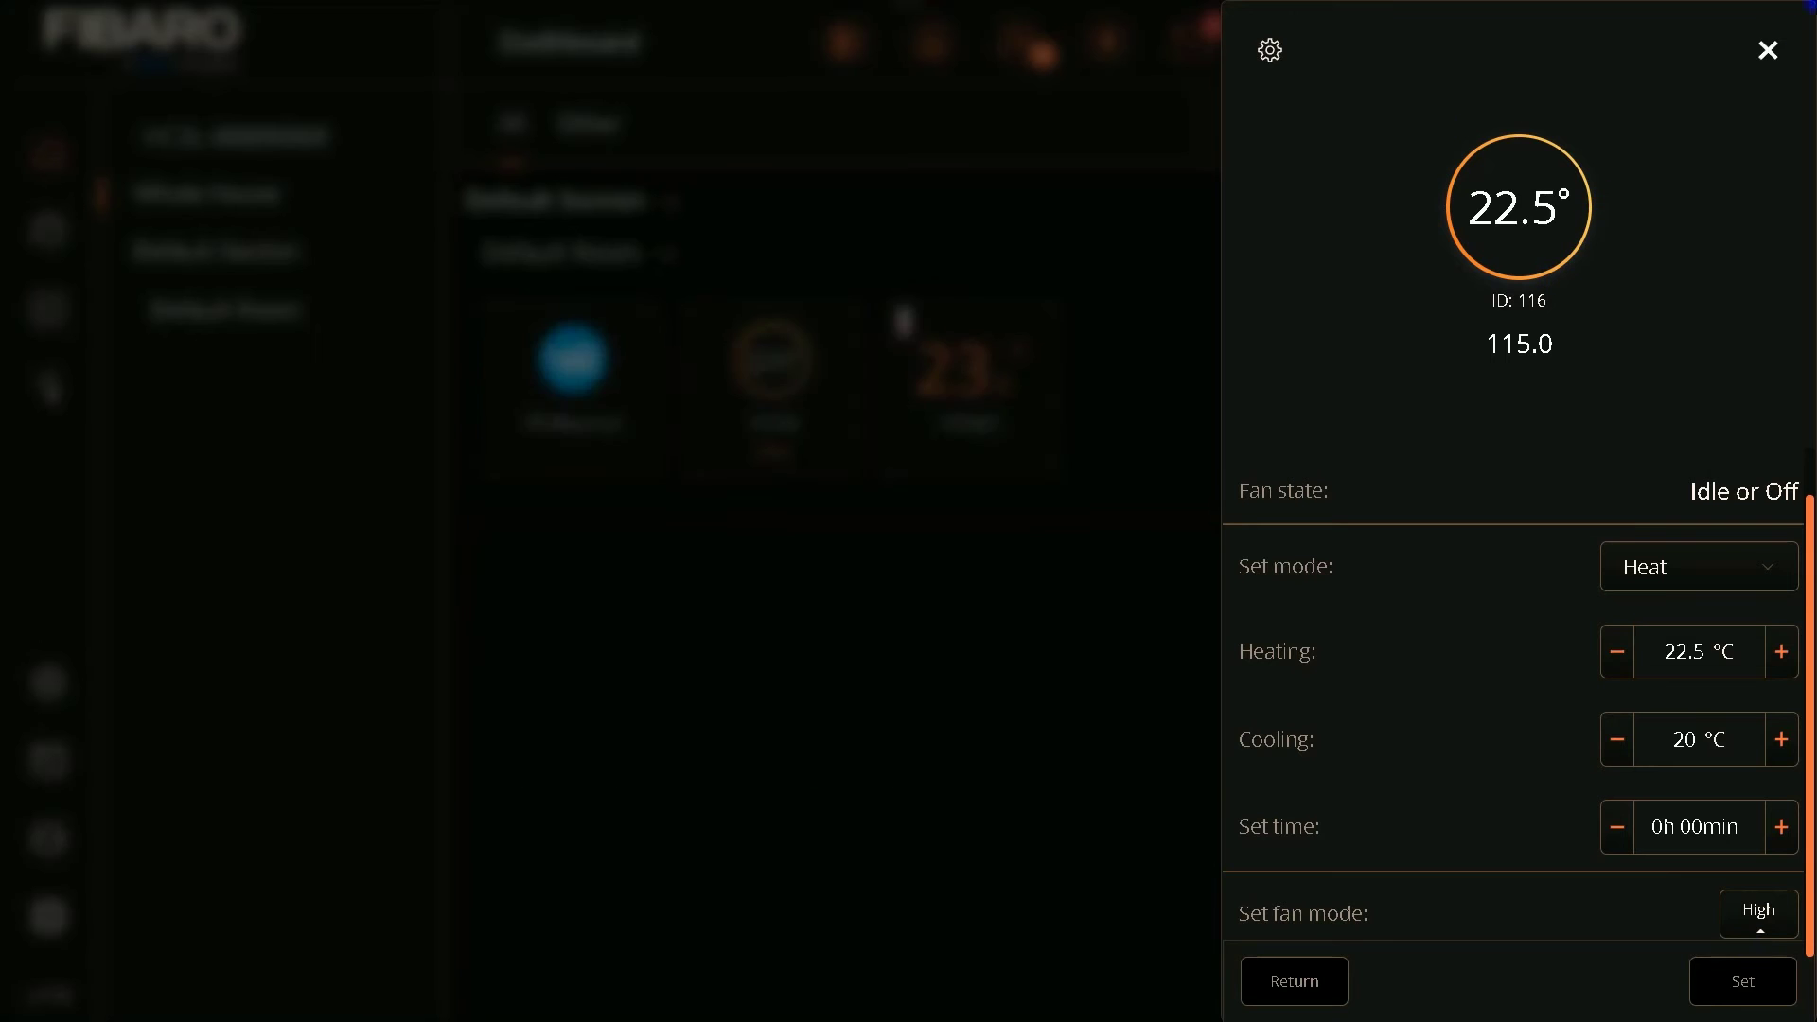
pyautogui.click(1768, 51)
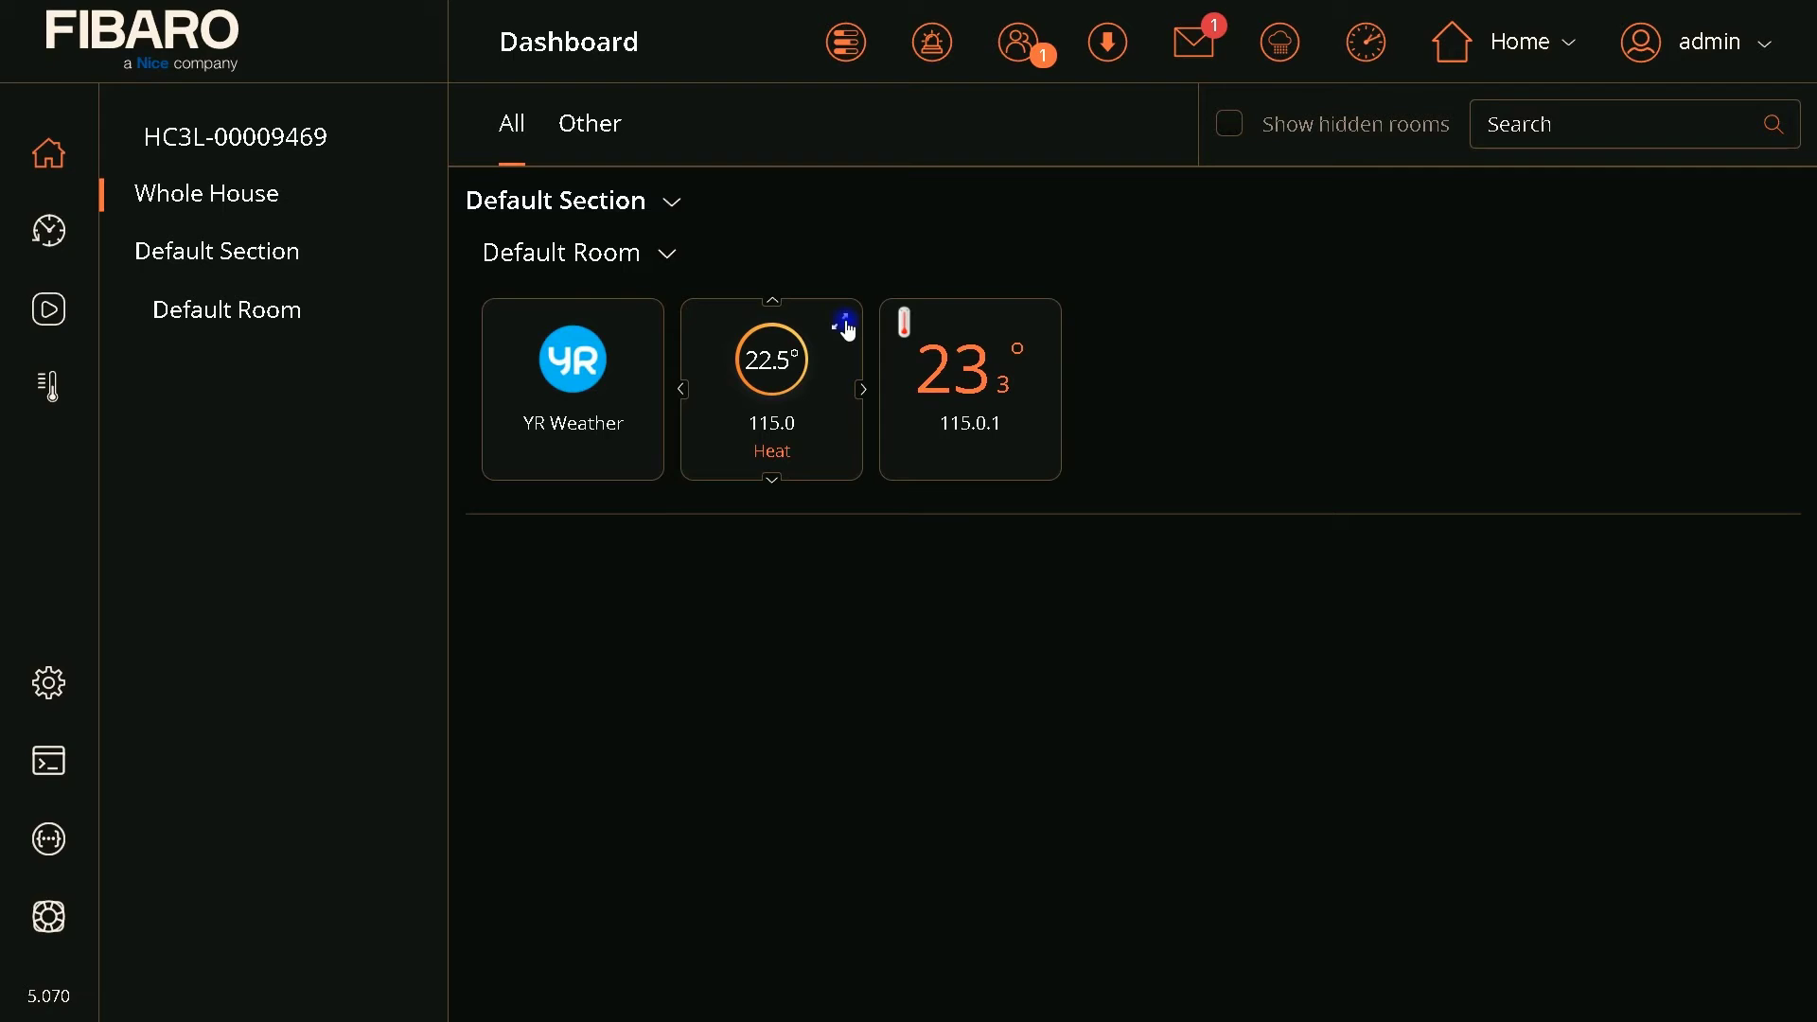
# - Reopen the thermostat, set it to Cool mode at 20 °C, and close the panel
pyautogui.click(844, 323)
pyautogui.click(1641, 618)
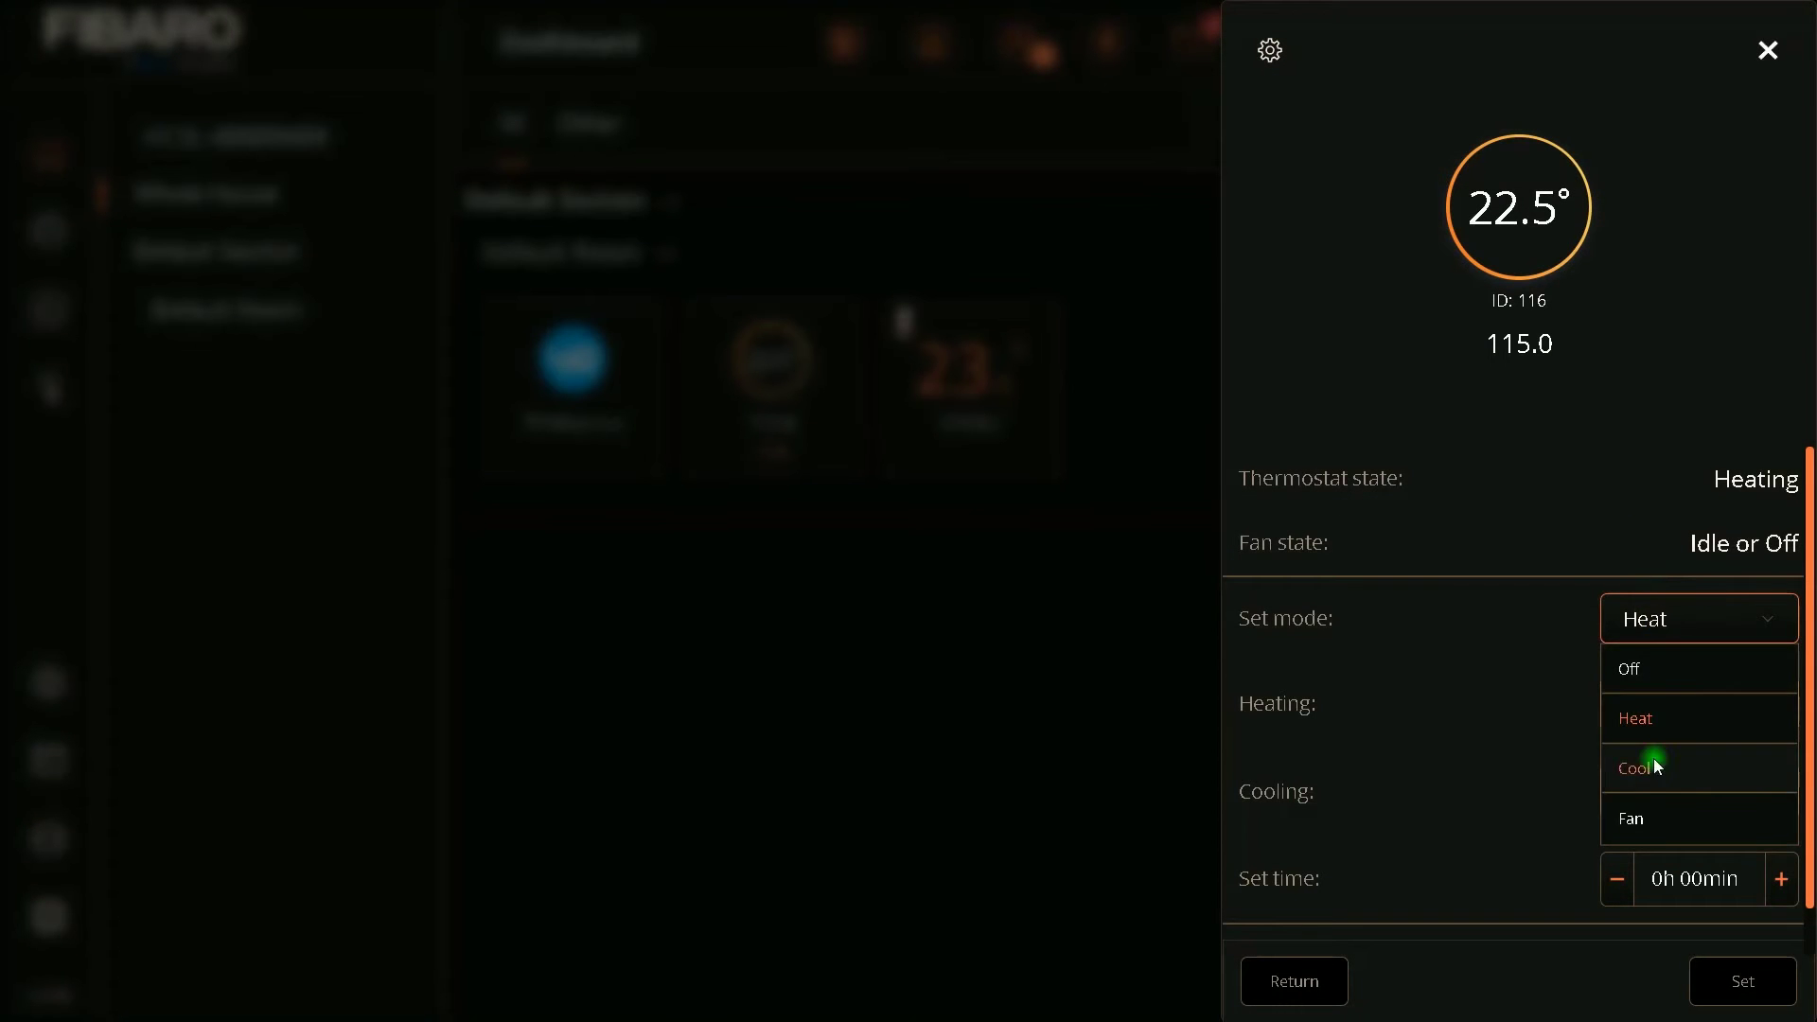
pyautogui.click(1657, 767)
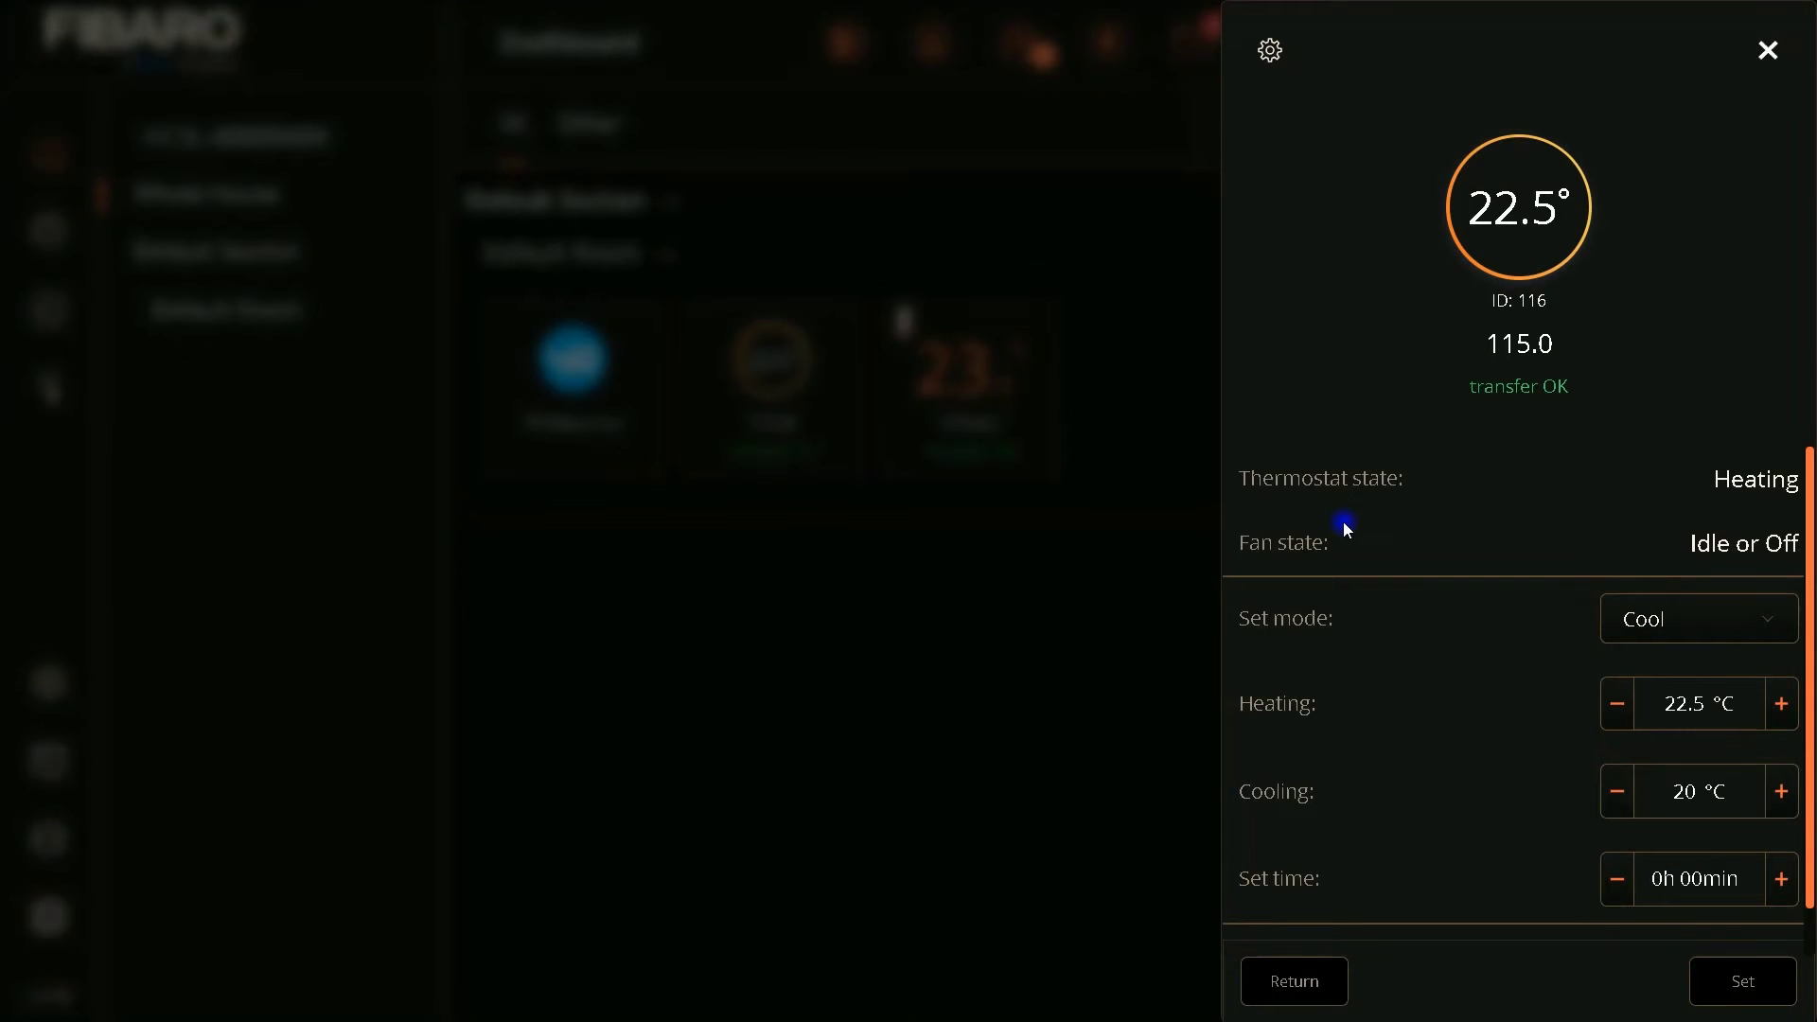
pyautogui.click(1762, 51)
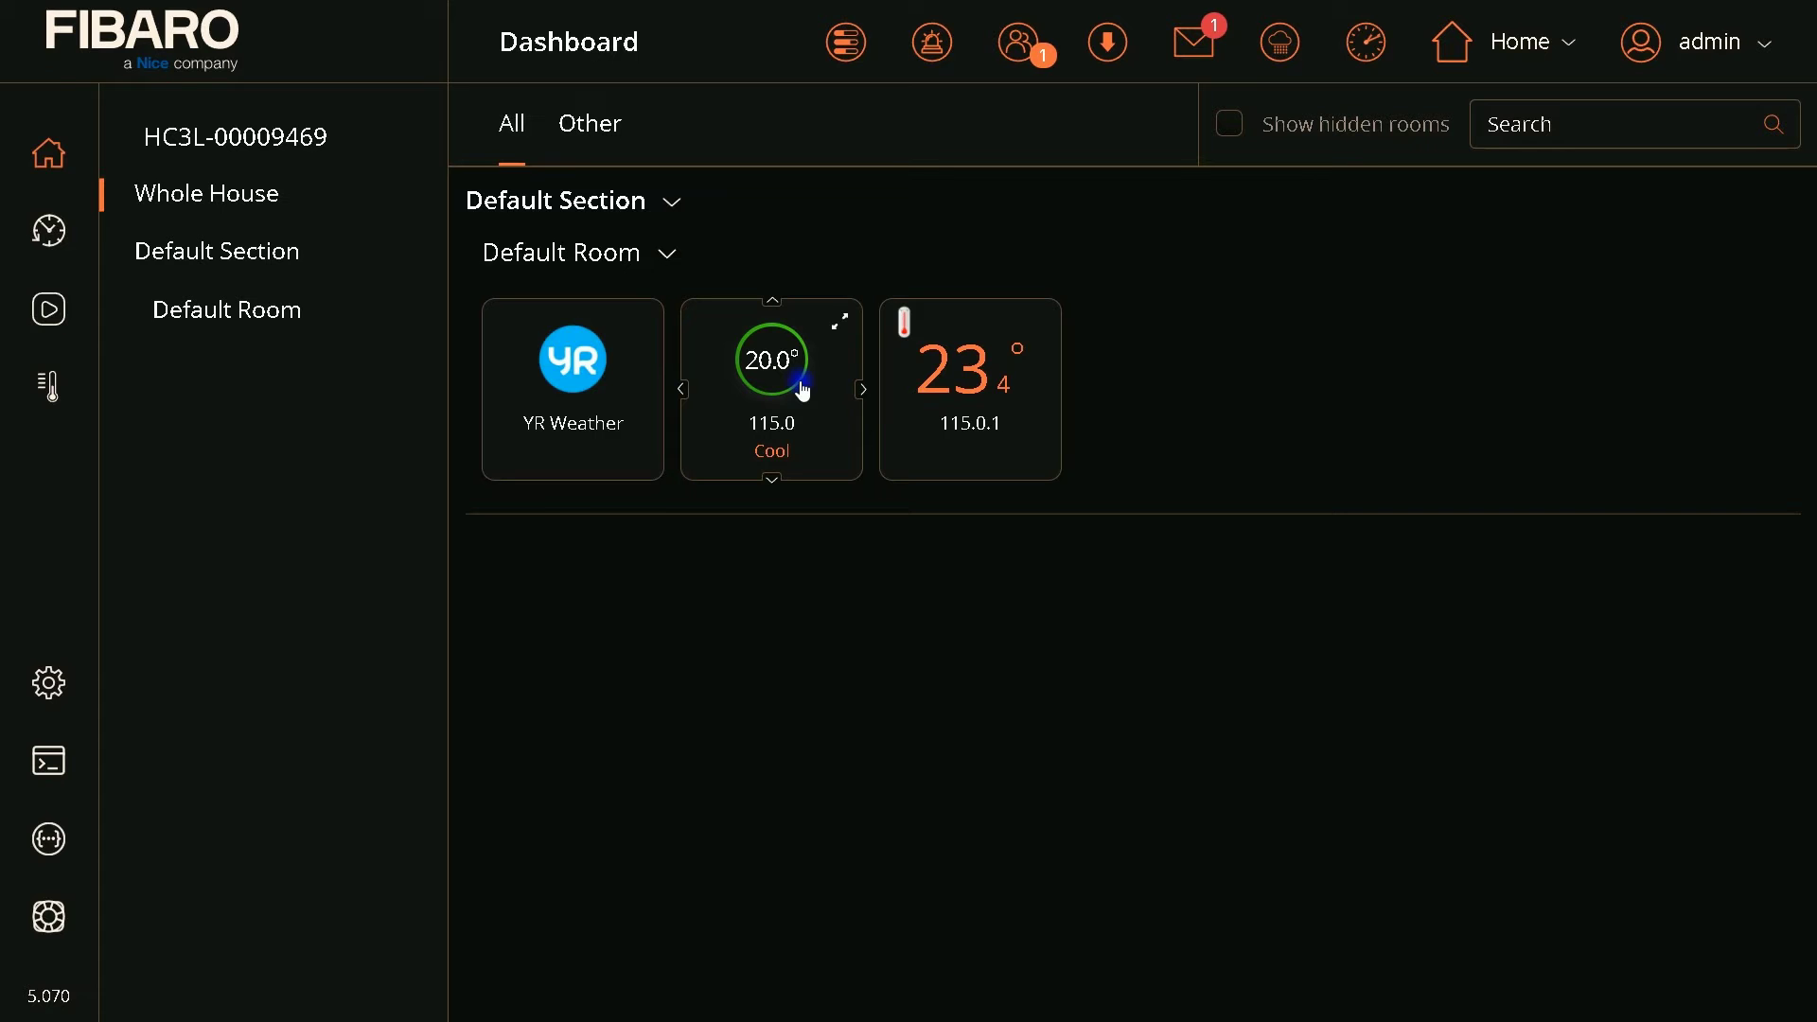
# - Set the thermostat's fan mode to Low and apply it
pyautogui.click(845, 323)
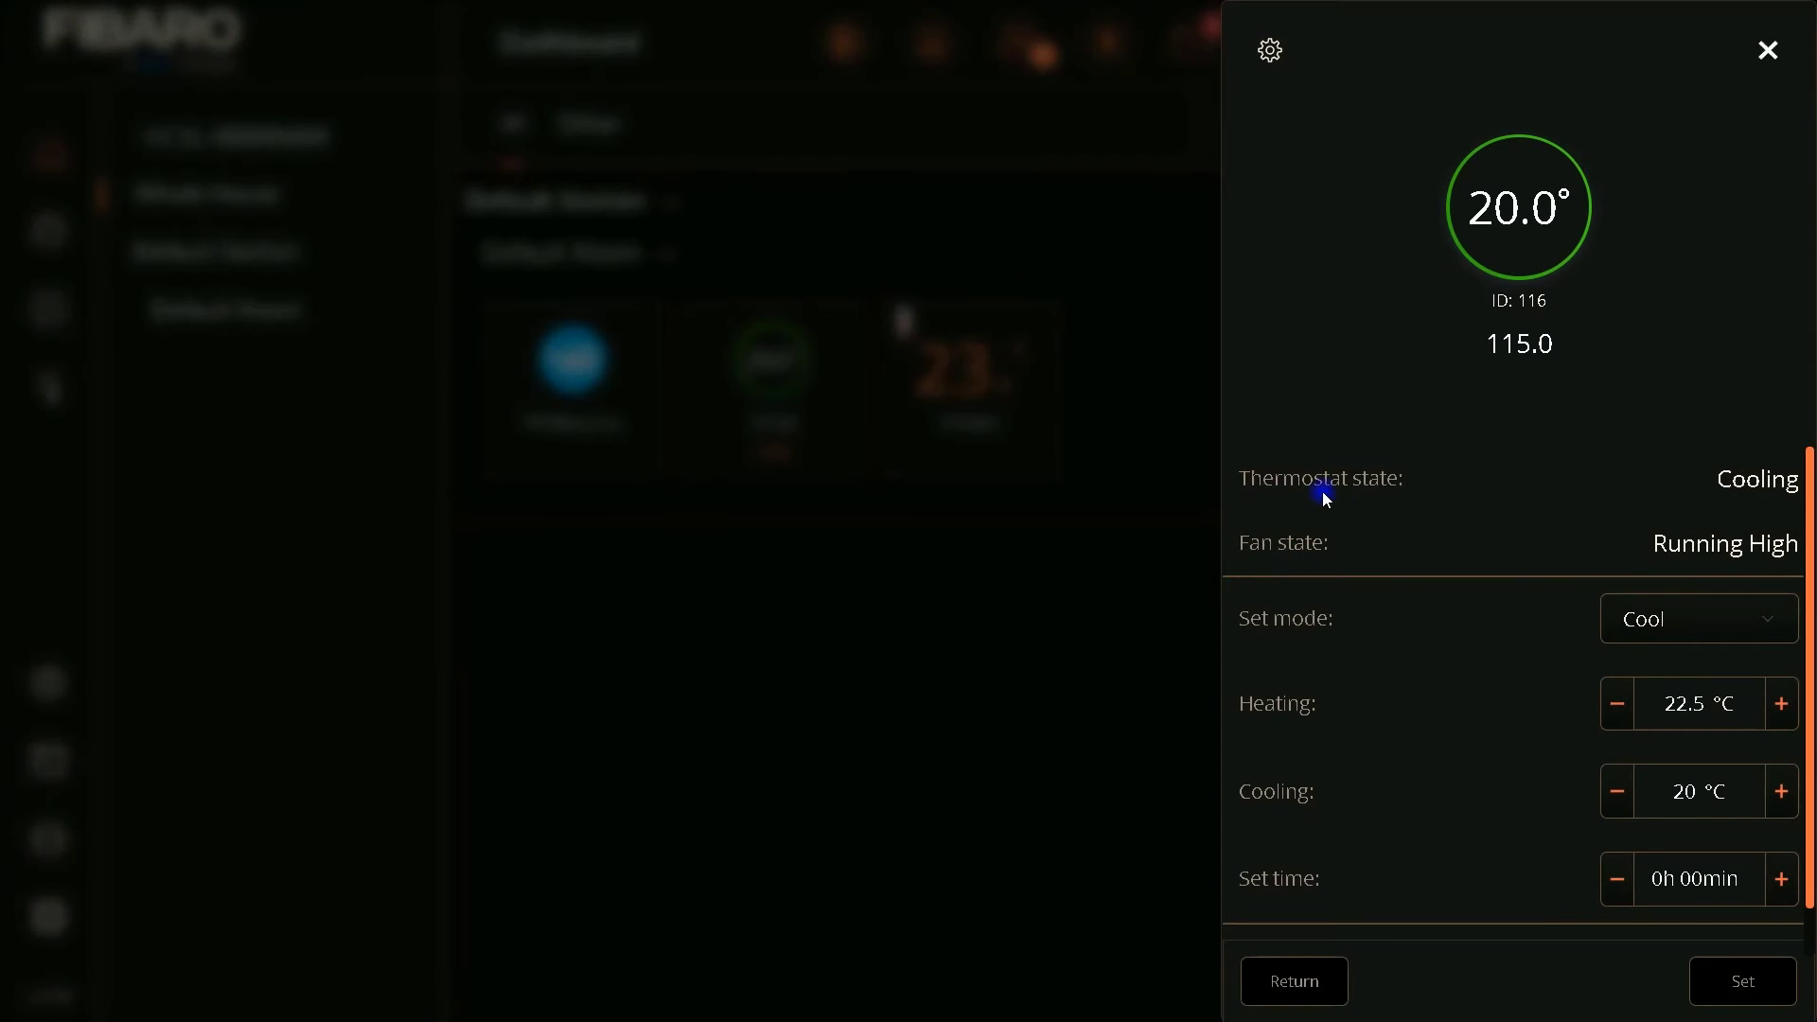
pyautogui.scroll(-1, 1323, 493)
pyautogui.click(1669, 906)
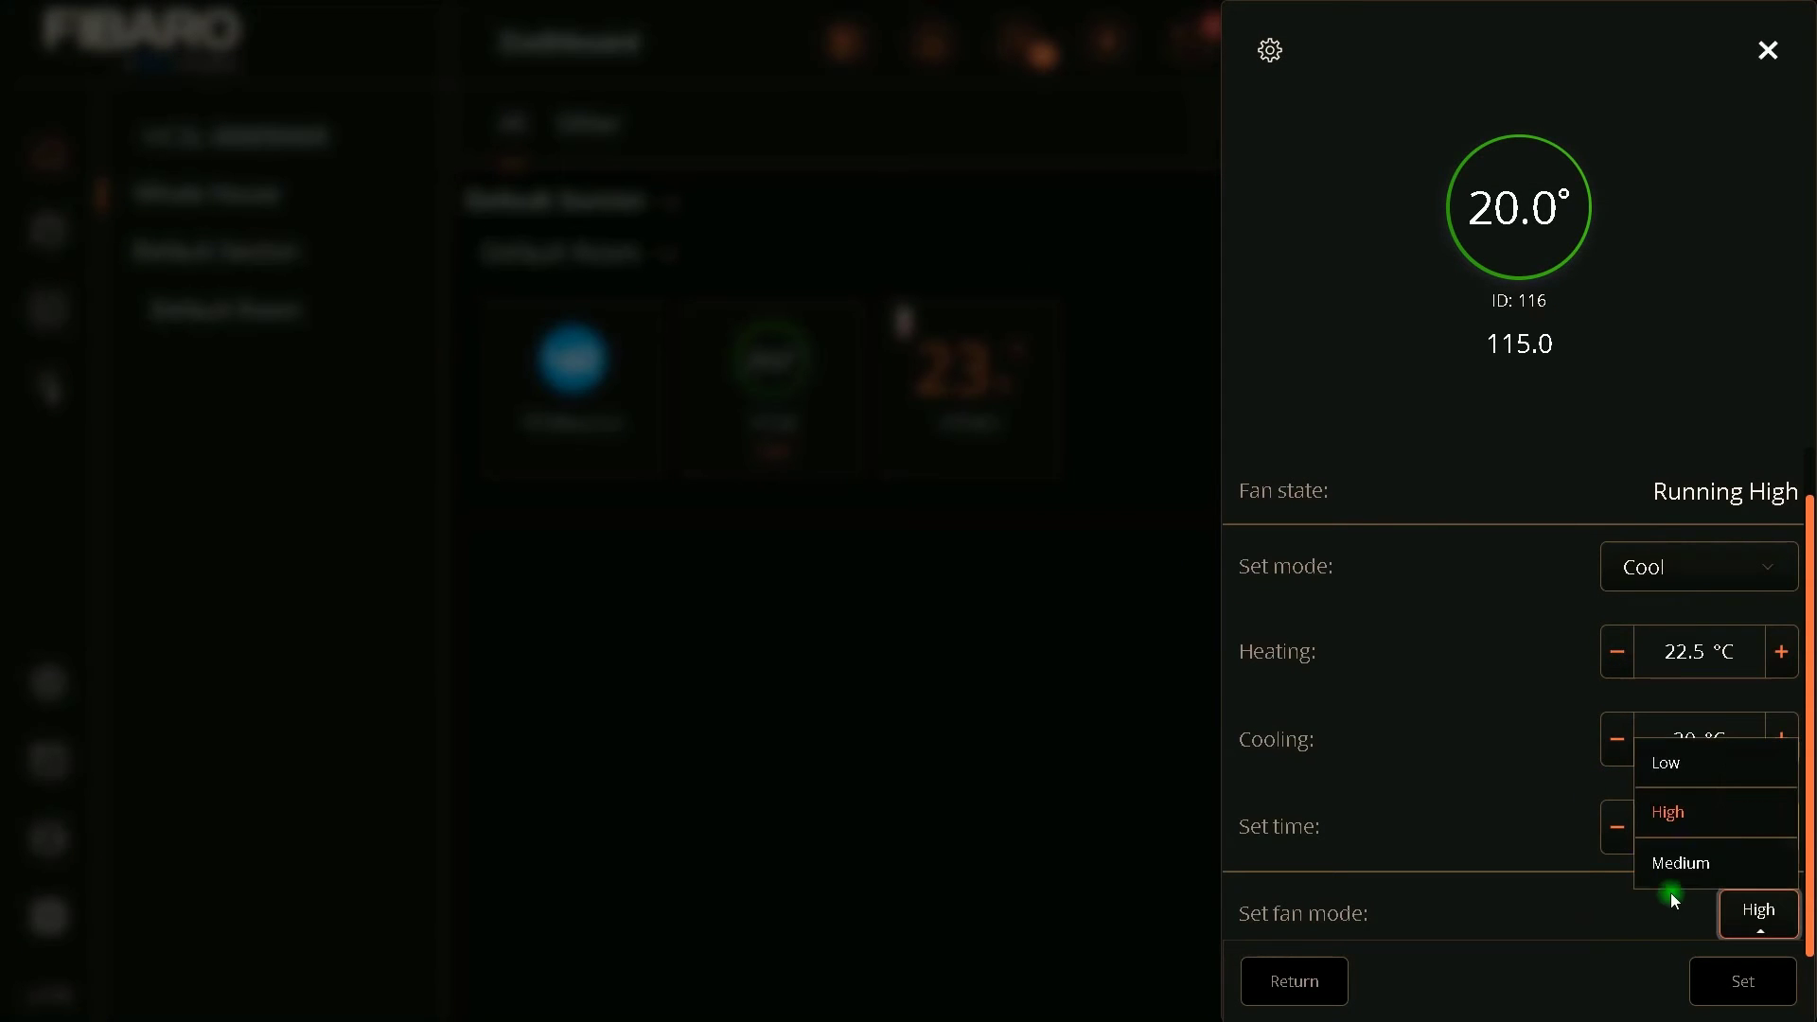
pyautogui.click(1665, 763)
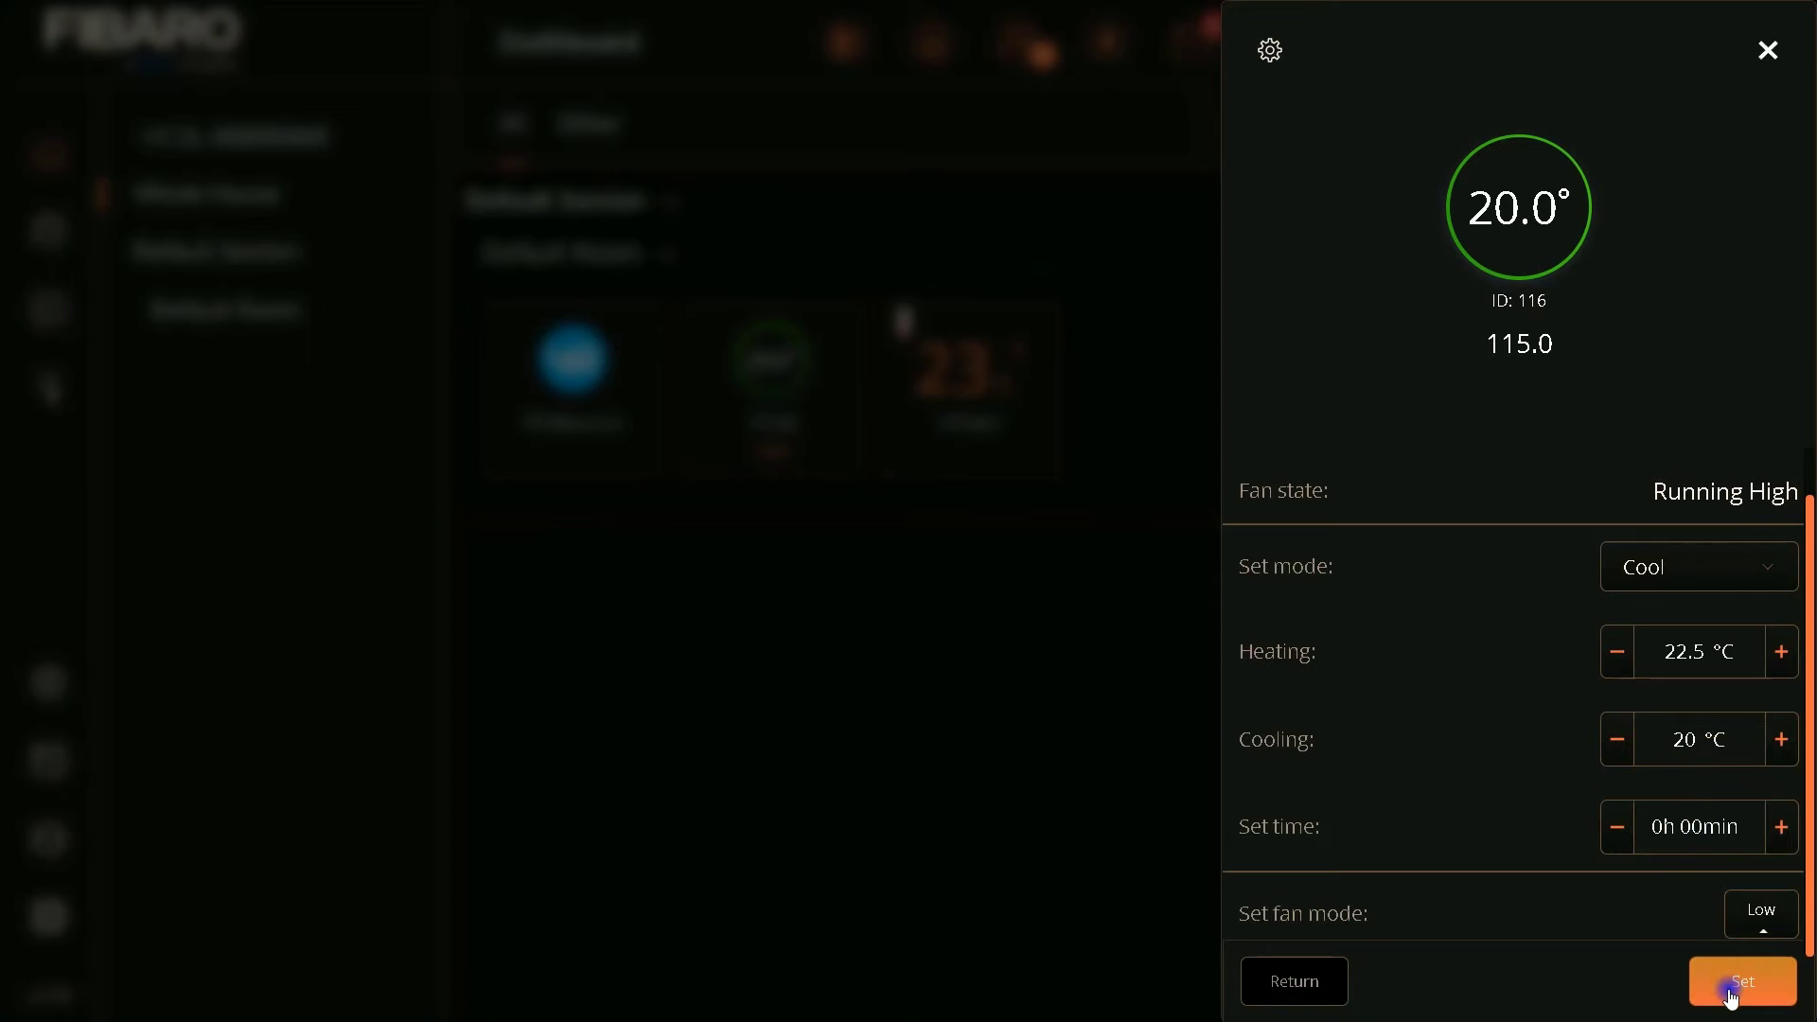
pyautogui.click(1728, 974)
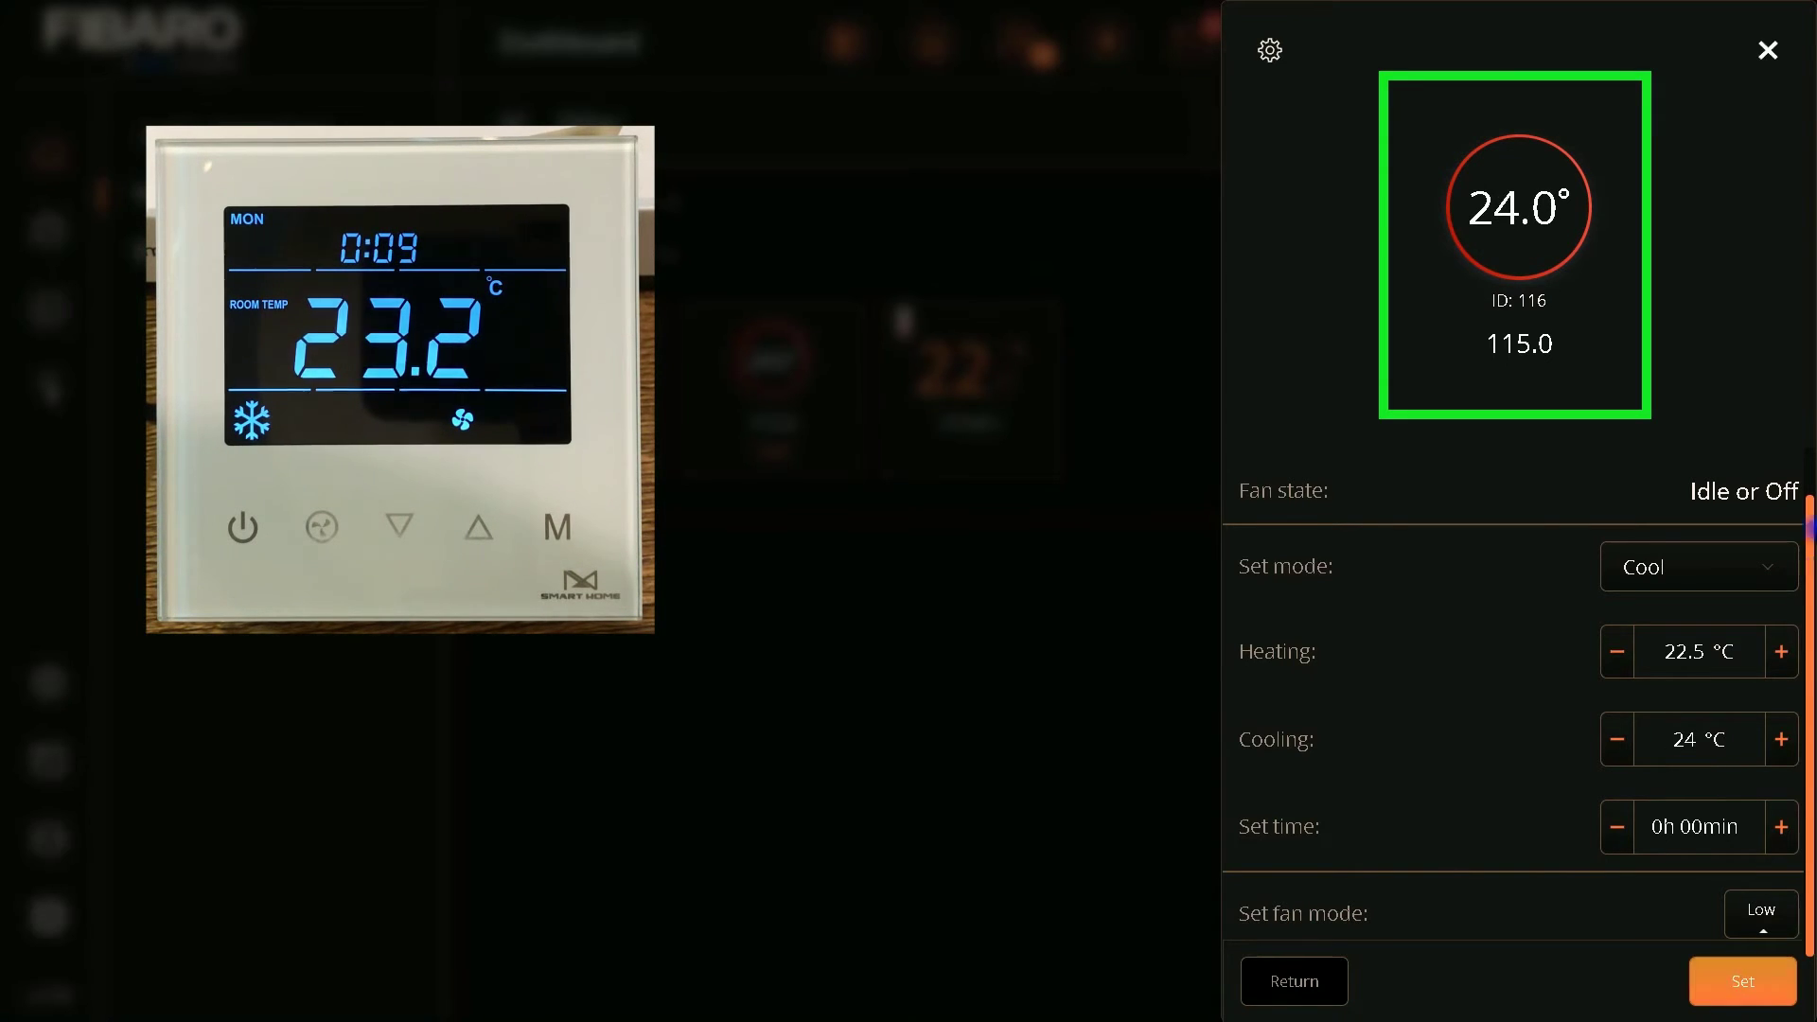
# - Close the thermostat panel so the dashboard tile shows Heat at 22.5°
pyautogui.click(1729, 981)
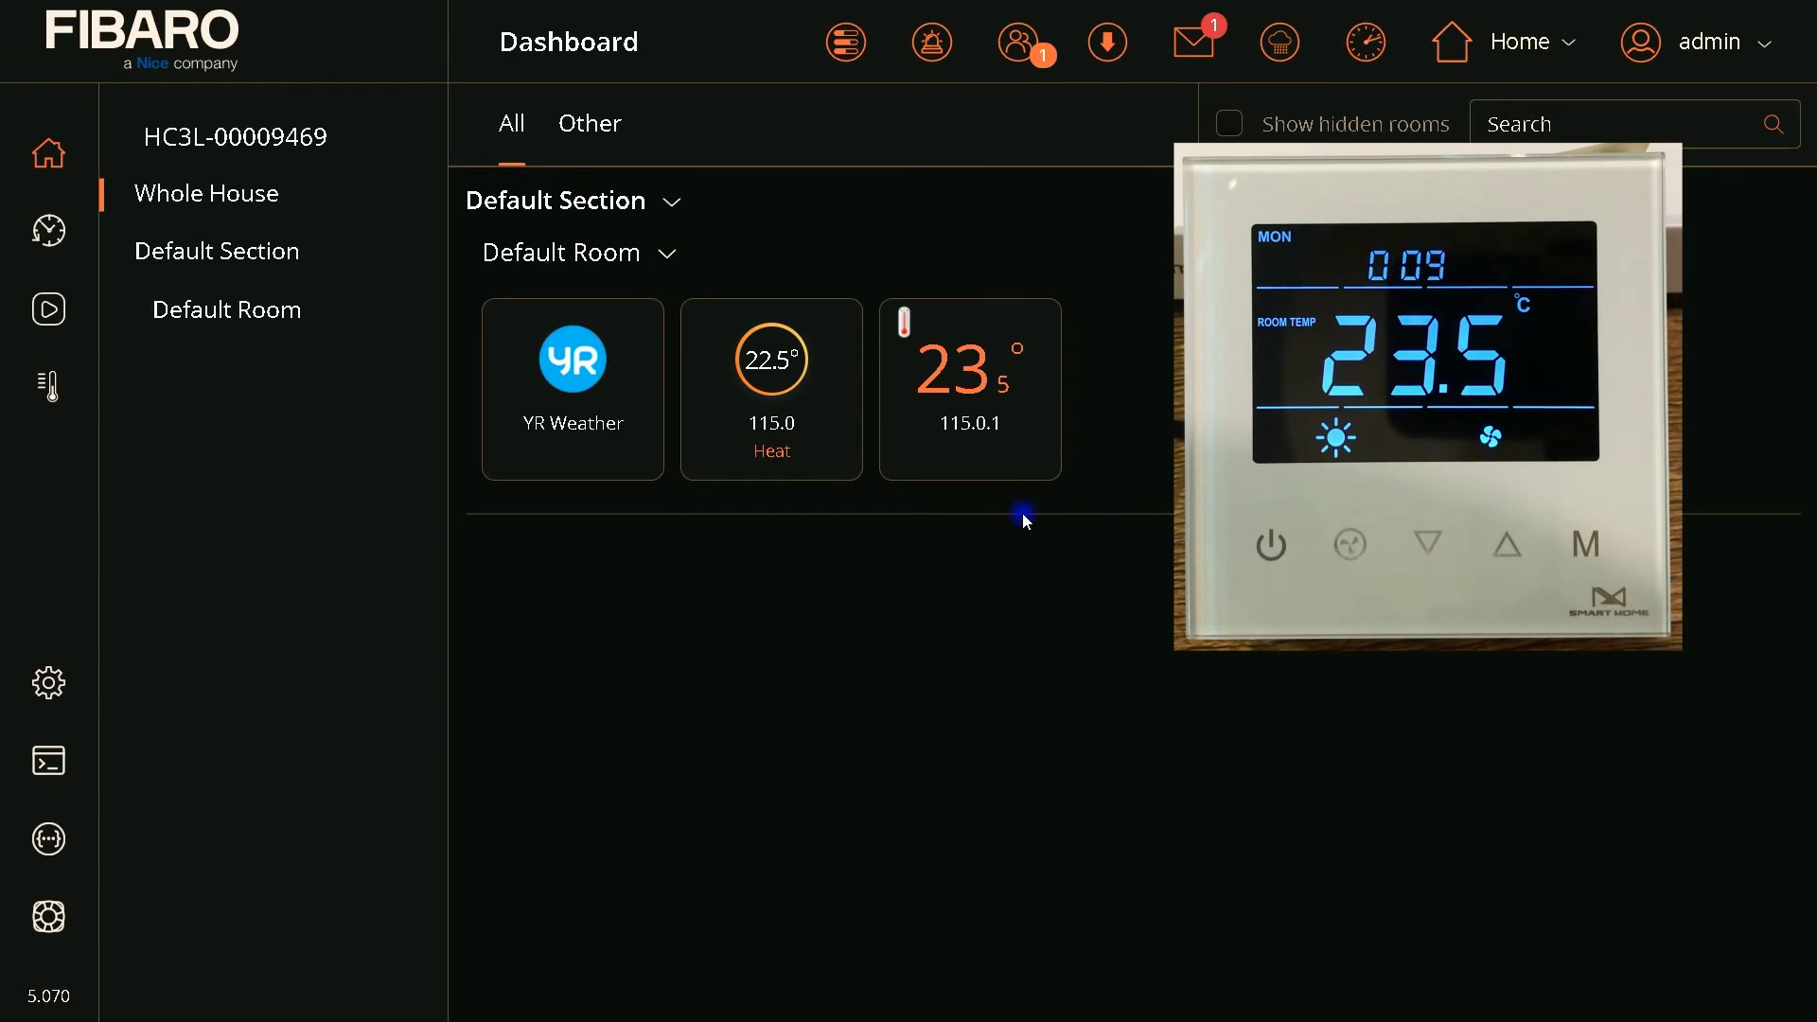
# - Open the detail panel of thermostat 116 from its 22.5° dashboard tile
pyautogui.moveTo(958, 402)
pyautogui.click(835, 320)
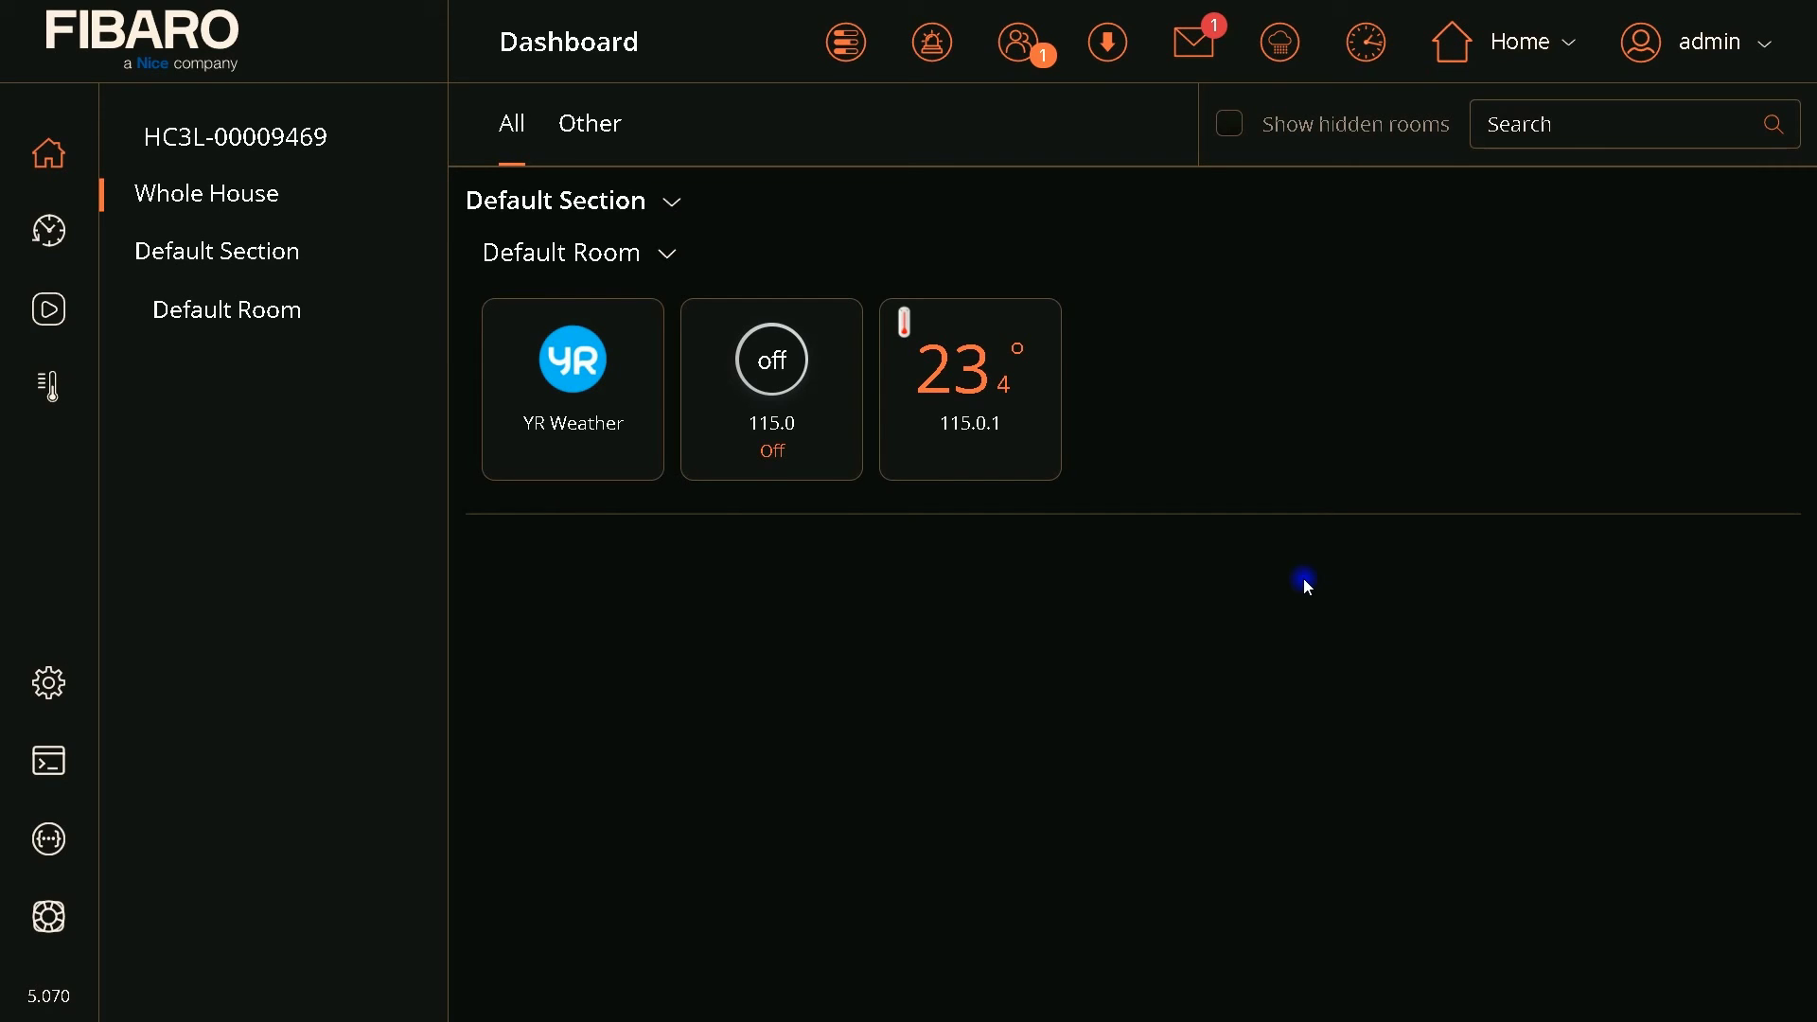
# - Open the Devices list in Settings and bring up Remove Device with a 300 s learning duration
pyautogui.click(48, 684)
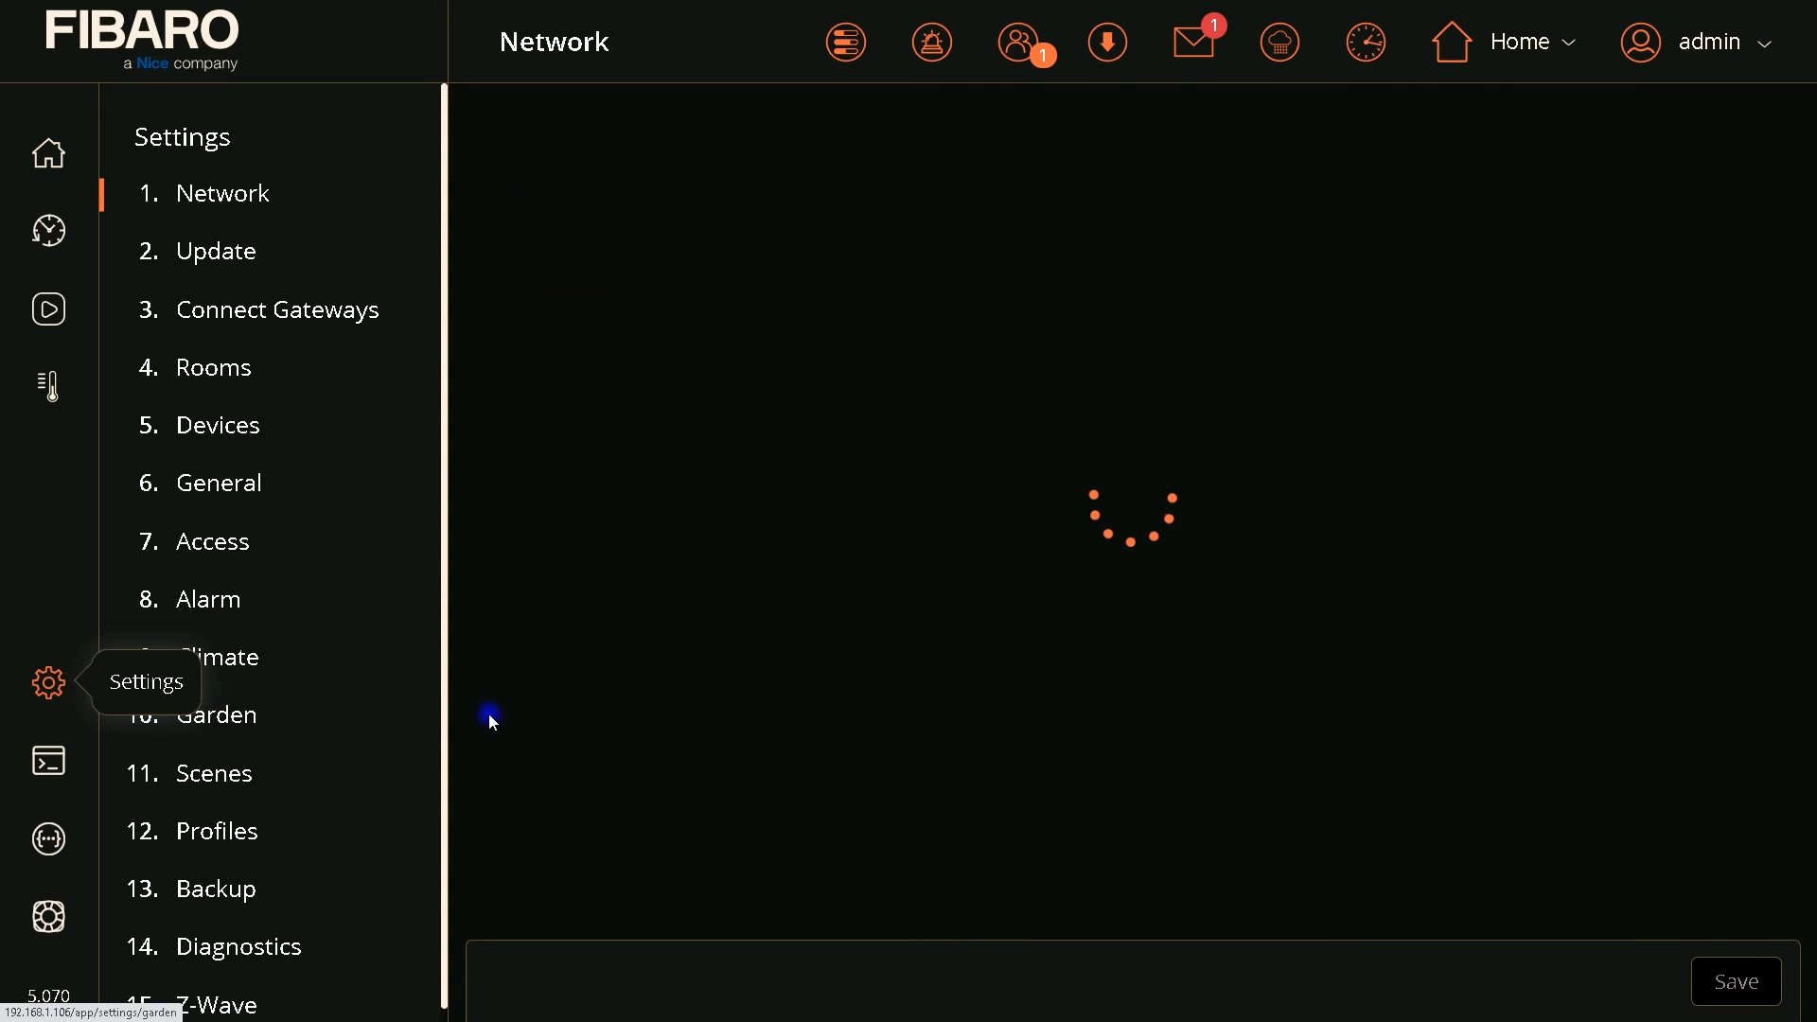
pyautogui.click(251, 425)
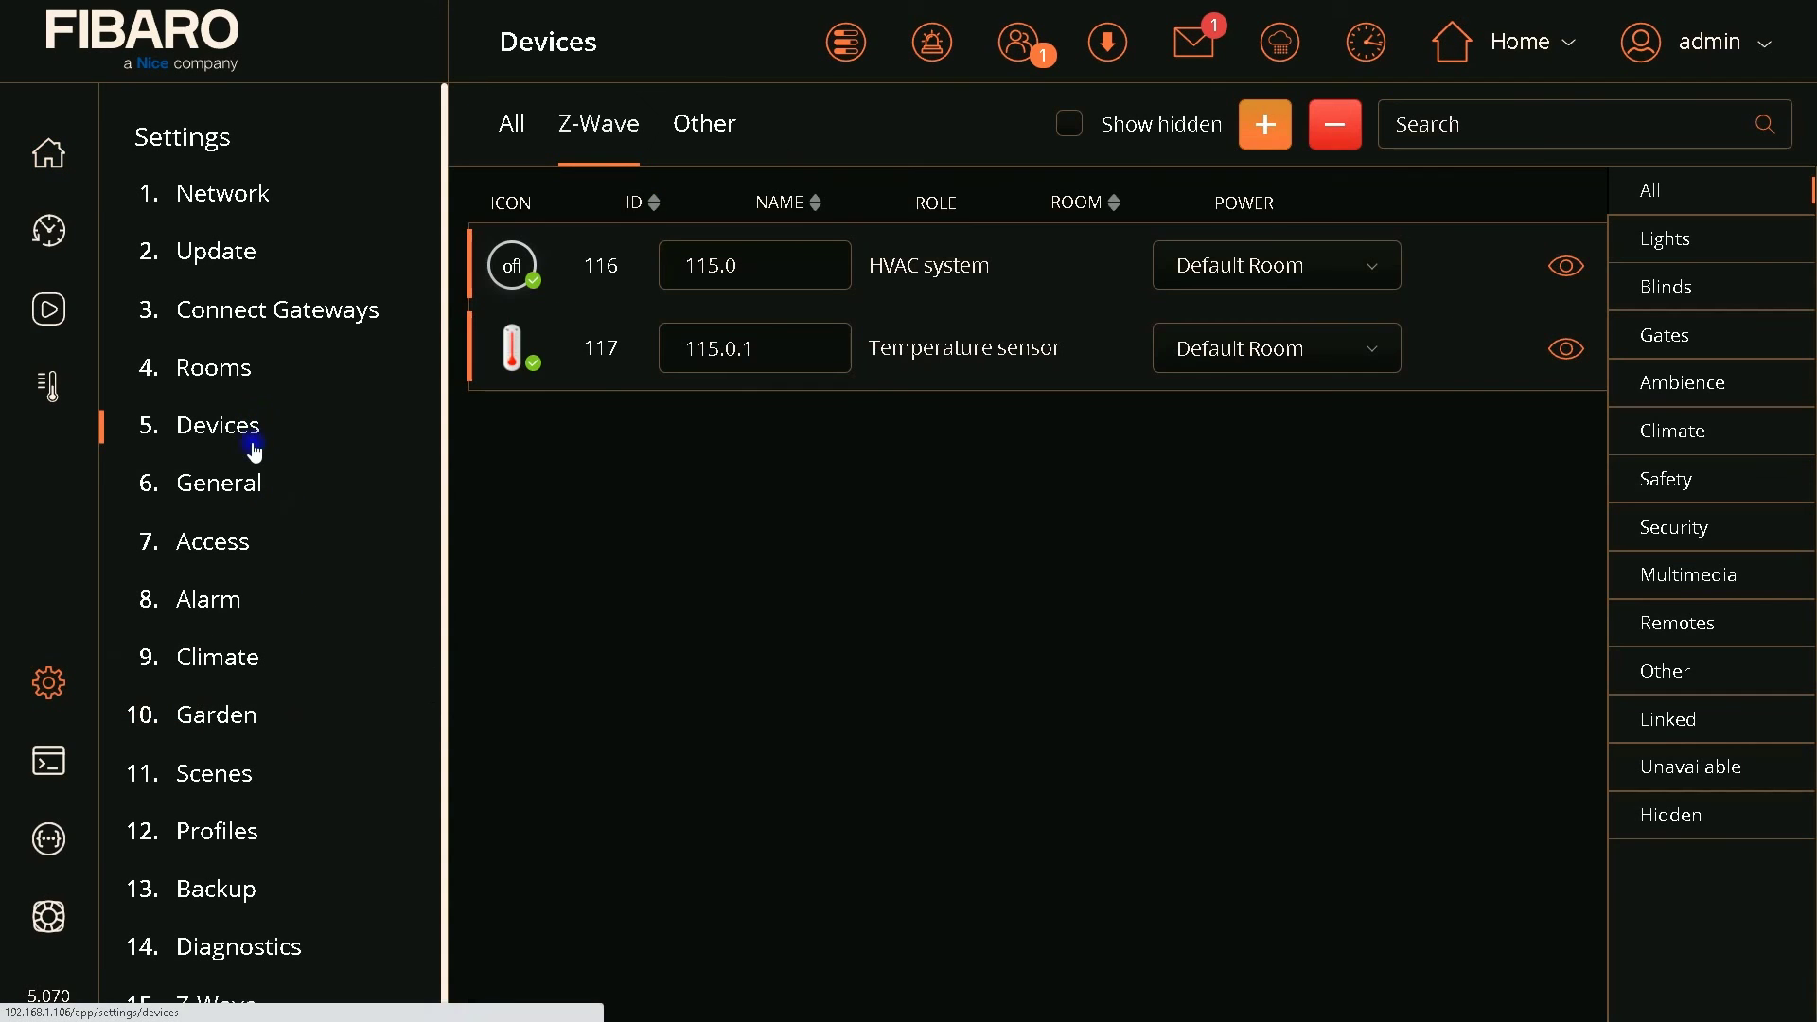
pyautogui.click(1337, 132)
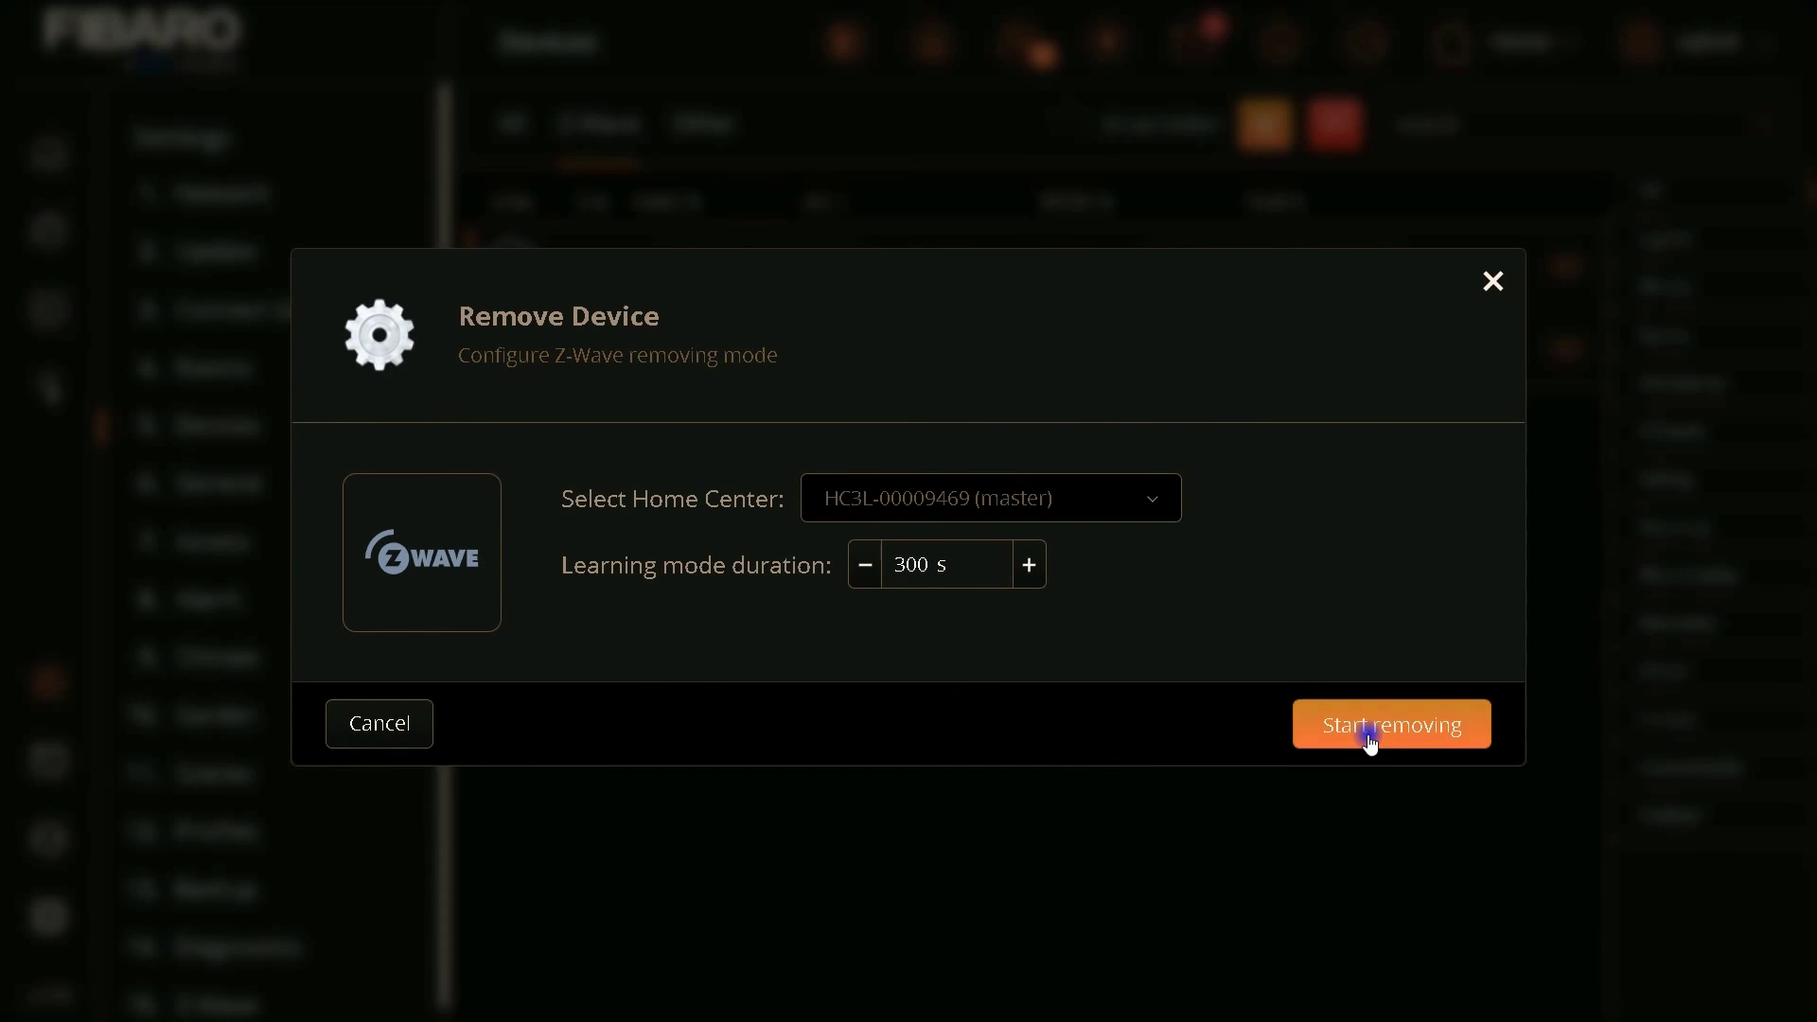
# - Start Z-Wave removing mode to exclude the thermostat devices 115.0 and 115.0.1
pyautogui.click(1370, 739)
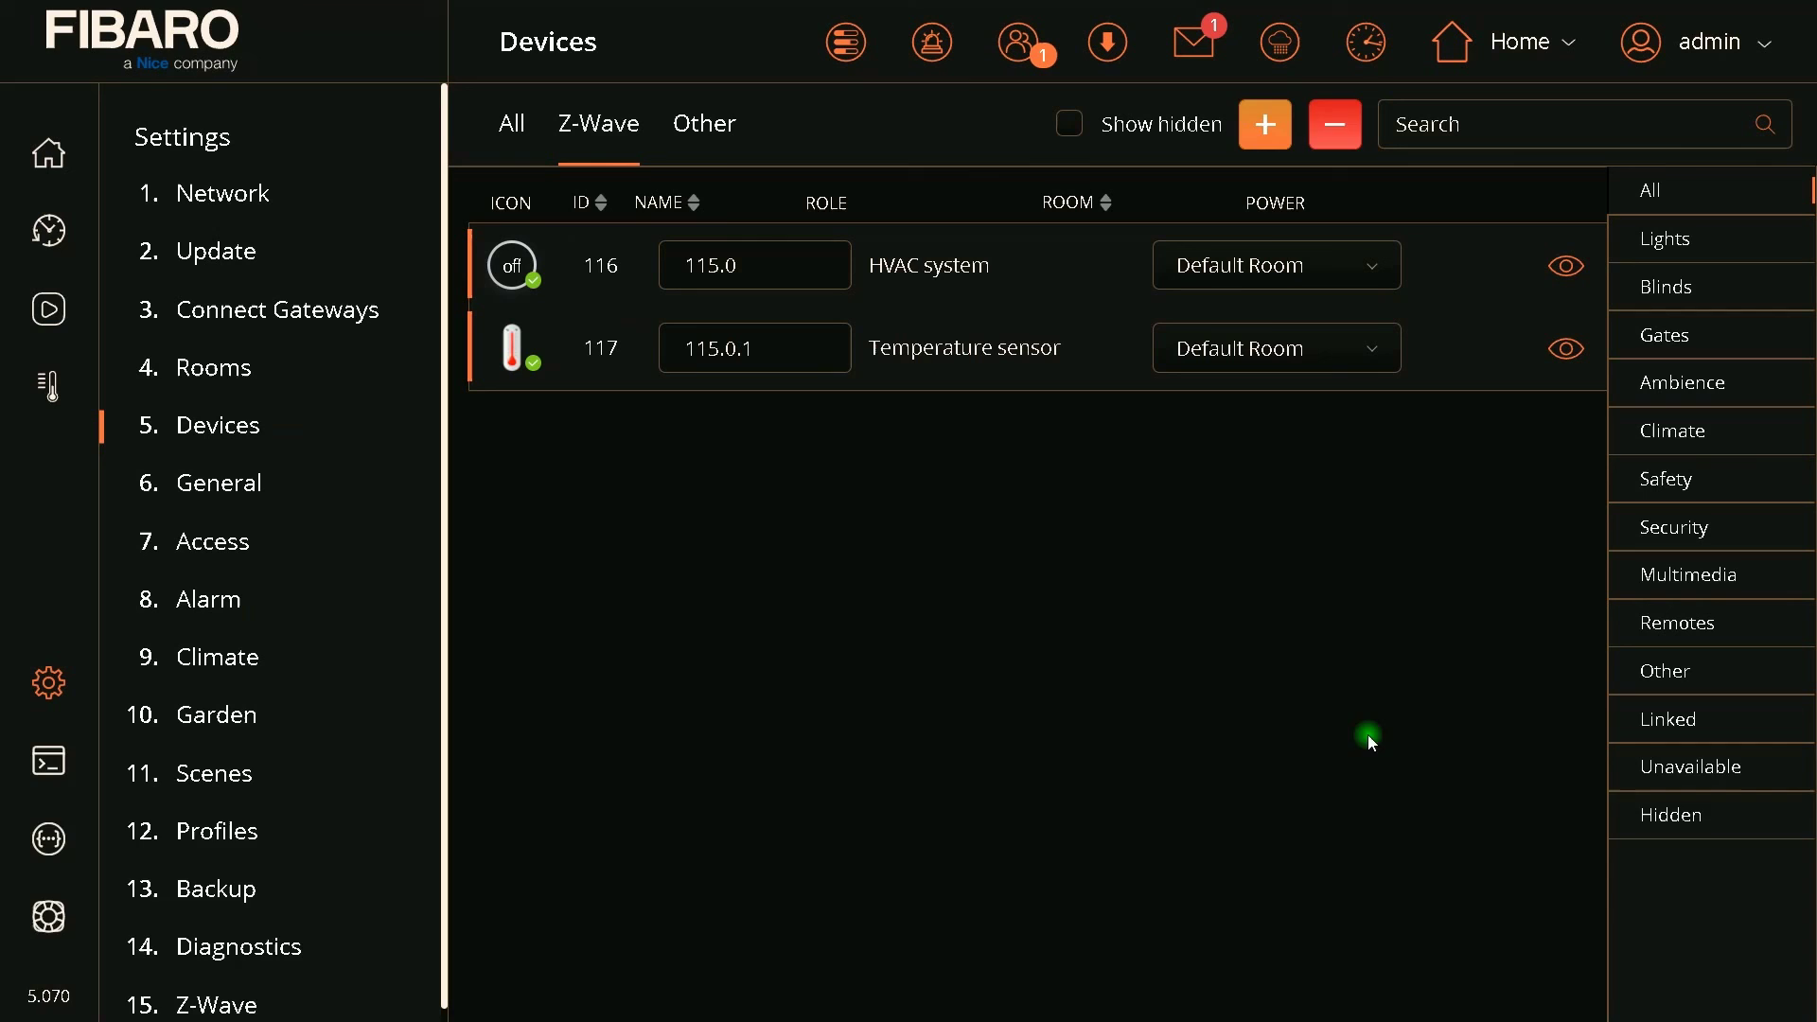